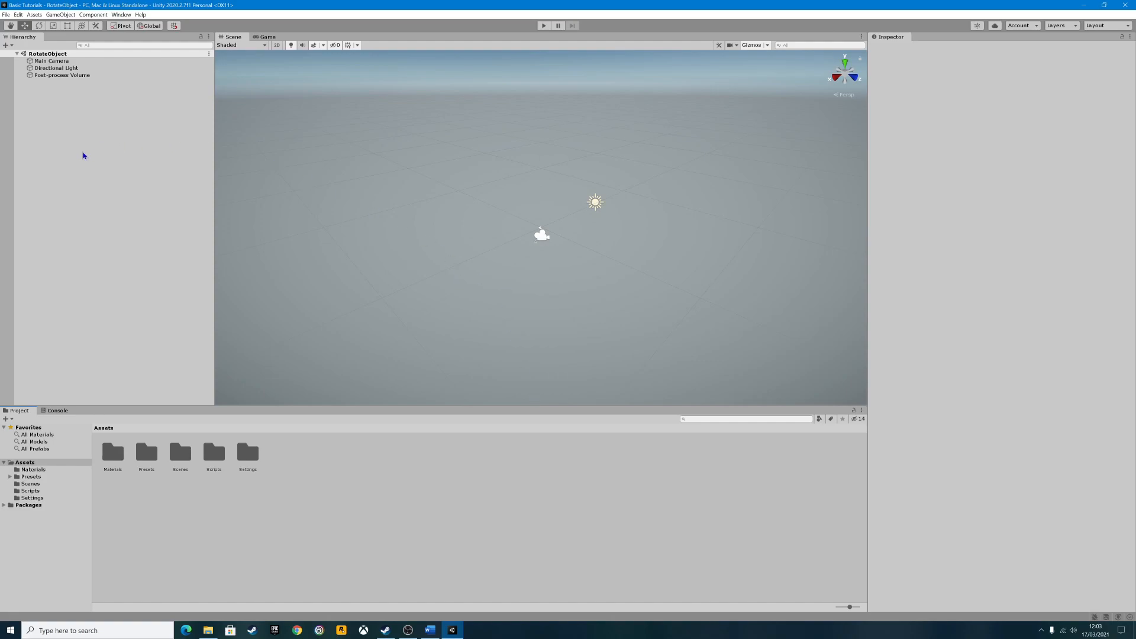
# Add a 3D cube object to the RotateObject scene.
pyautogui.click(77, 142)
pyautogui.rightClick(76, 142)
pyautogui.moveTo(112, 244)
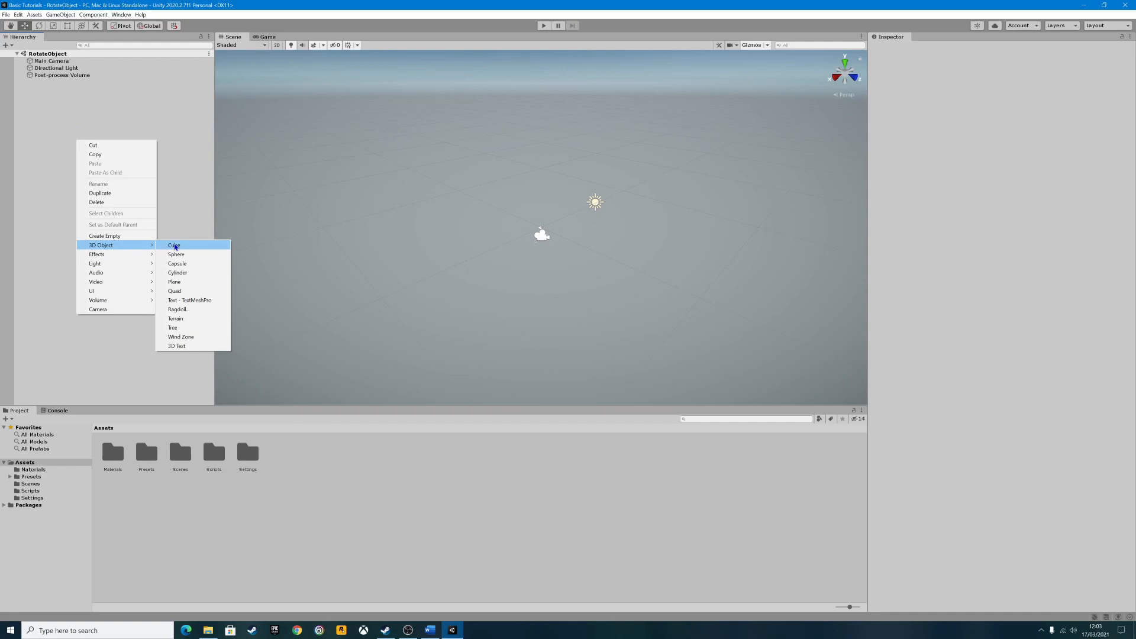
pyautogui.click(174, 246)
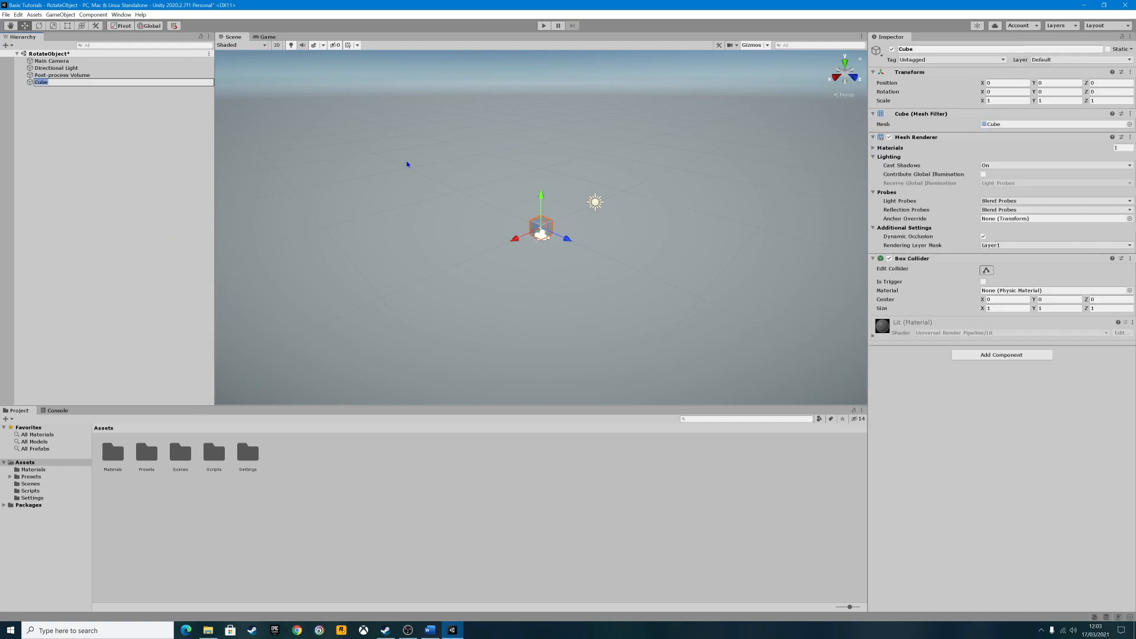
# Set the cube's X and Z scale to 10 to form a flat platform, and save the scene.
pyautogui.click(997, 102)
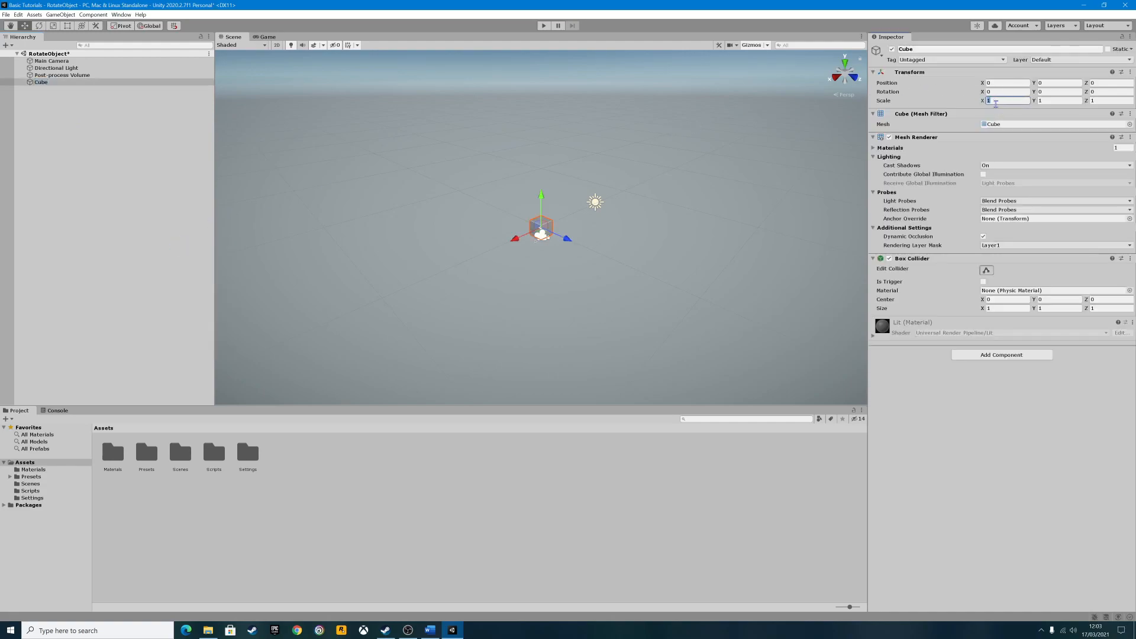
pyautogui.write('0')
pyautogui.click(1112, 101)
pyautogui.write('0')
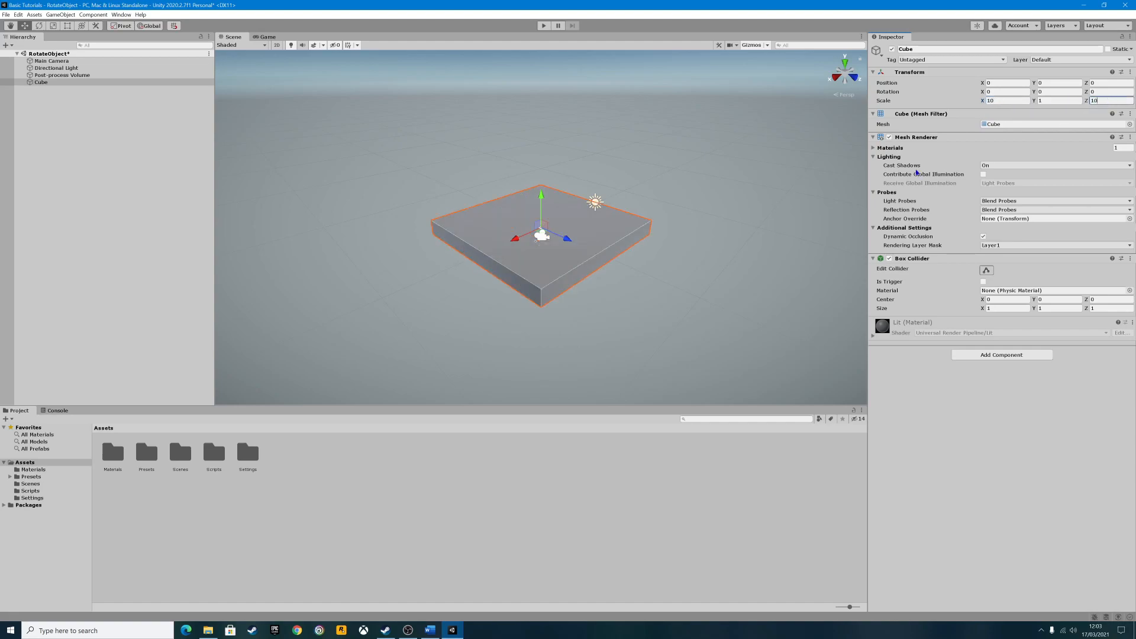
pyautogui.scroll(6, 521, 246)
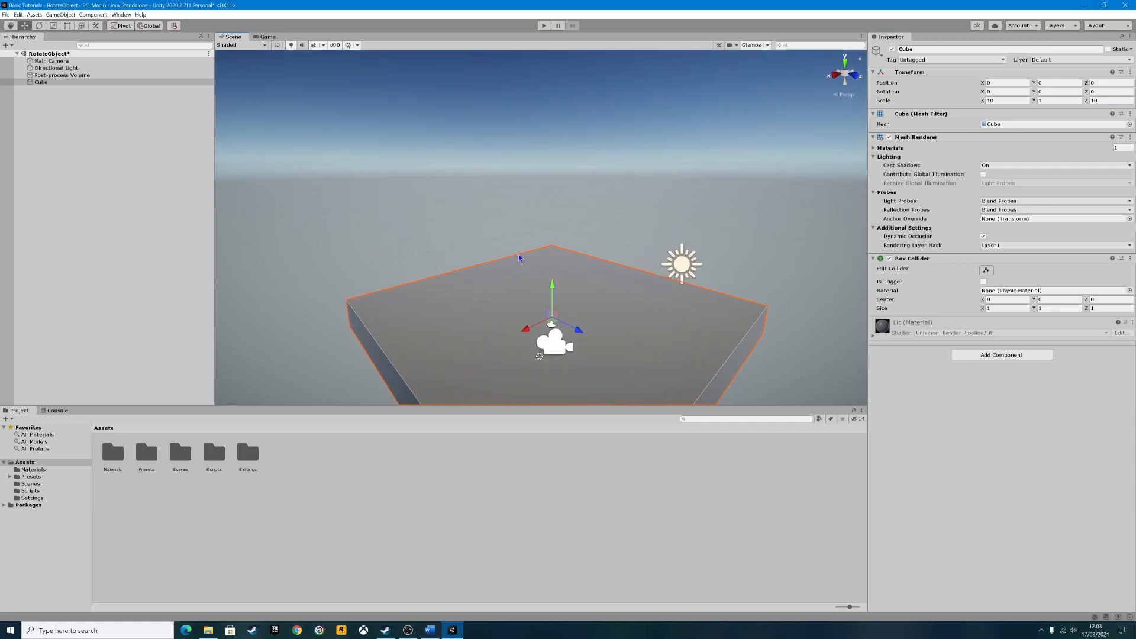
pyautogui.scroll(-3, 500, 213)
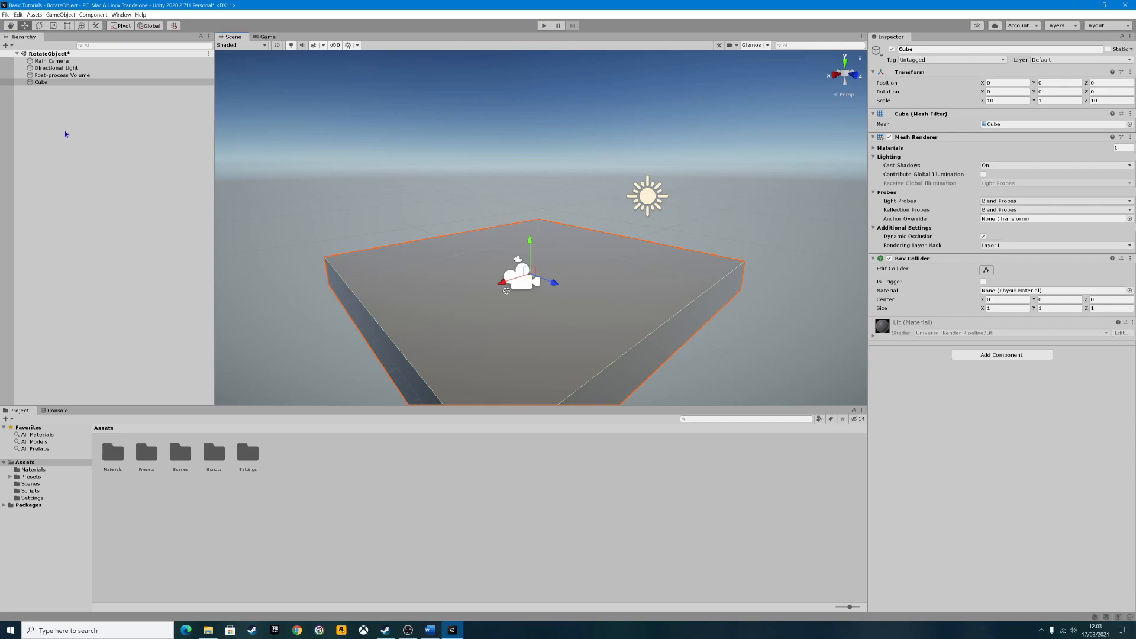
pyautogui.hotkey('ctrl', 's')
# Add a cylinder to the scene and move it to about X 0.8 and Y 1.8, above the platform.
pyautogui.rightClick(78, 123)
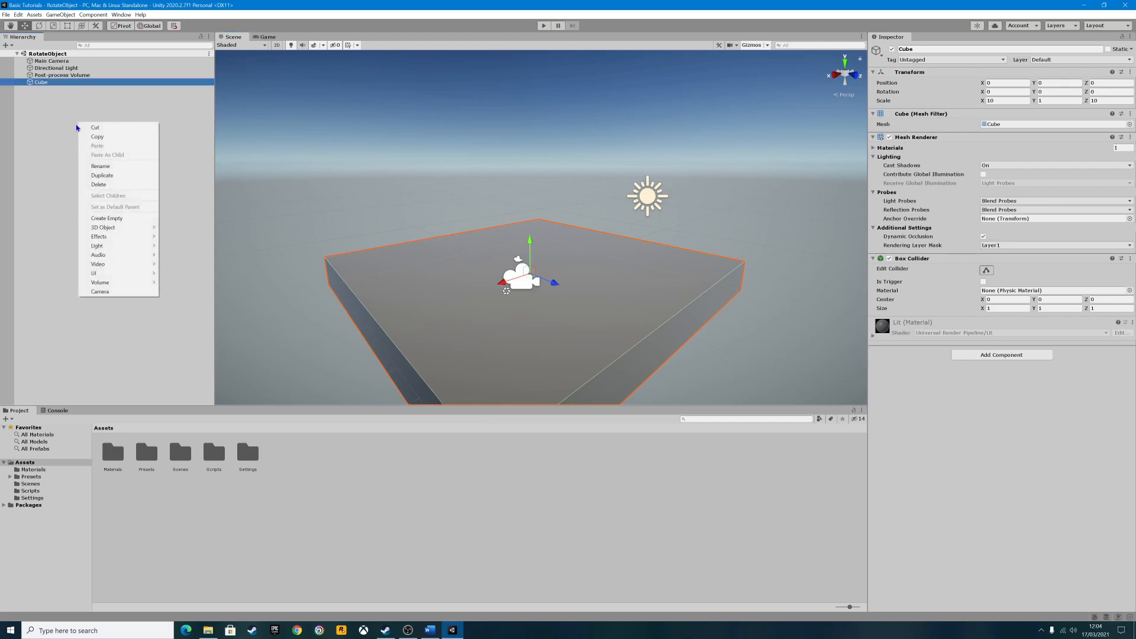
pyautogui.moveTo(101, 230)
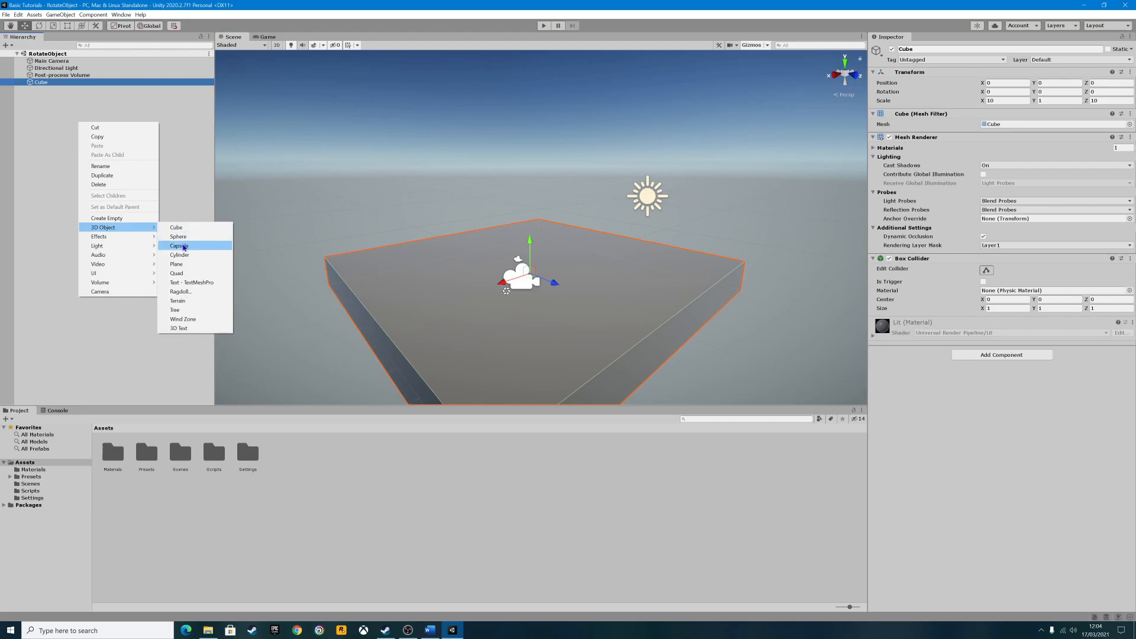
pyautogui.click(181, 254)
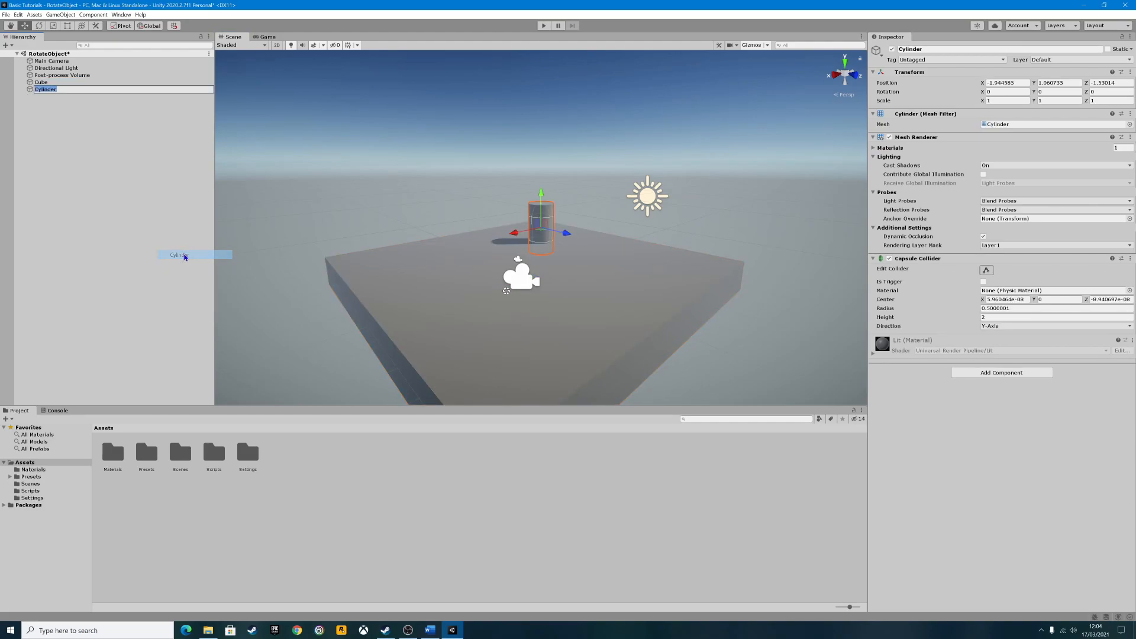
pyautogui.moveTo(520, 229); pyautogui.dragTo(464, 240)
pyautogui.click(1056, 83)
pyautogui.write('1')
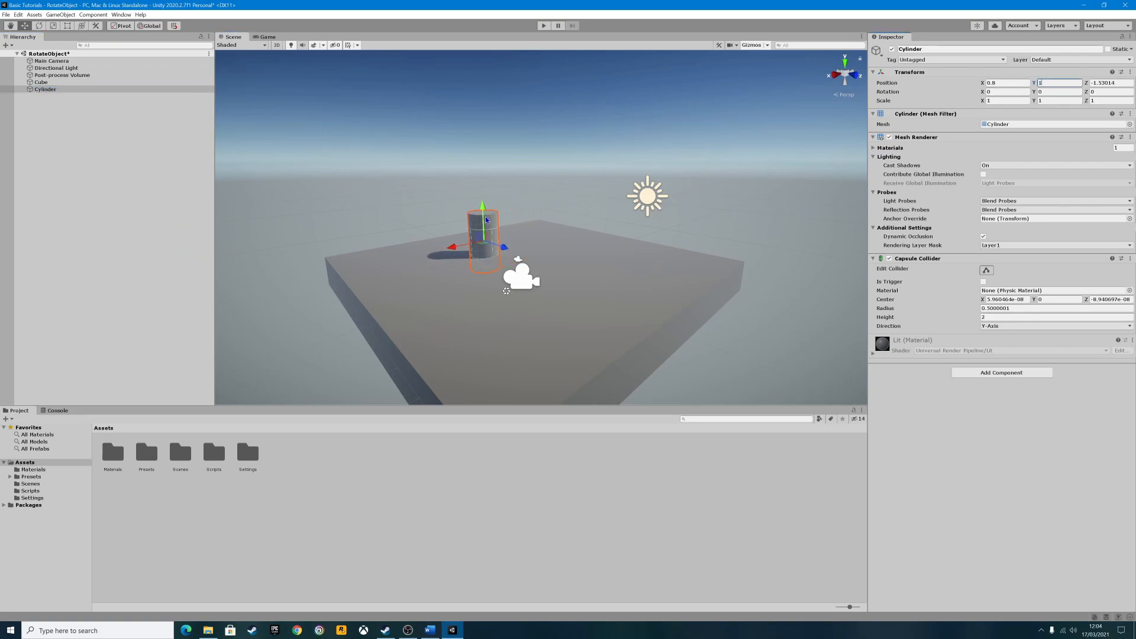
pyautogui.moveTo(486, 210); pyautogui.dragTo(487, 184)
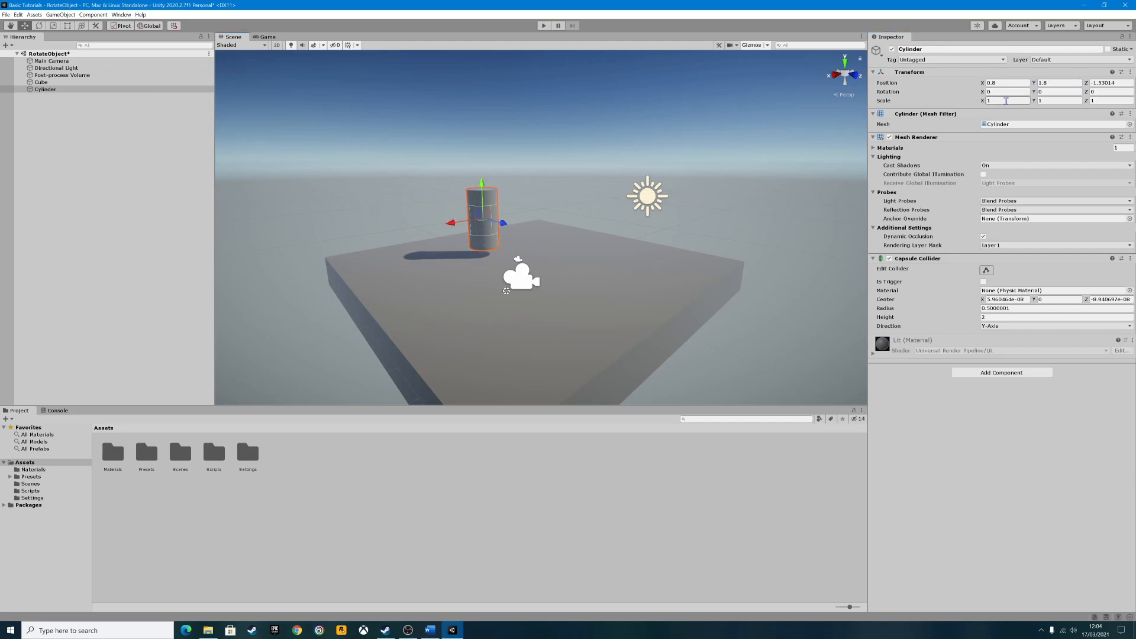
# Rotate the cylinder 90 degrees on the X axis and move it along Z to about 1.04.
pyautogui.moveTo(982, 94)
pyautogui.mouseDown()
pyautogui.moveTo(897, 94)
pyautogui.moveTo(971, 95)
pyautogui.mouseUp()
pyautogui.click(1010, 93)
pyautogui.write('00')
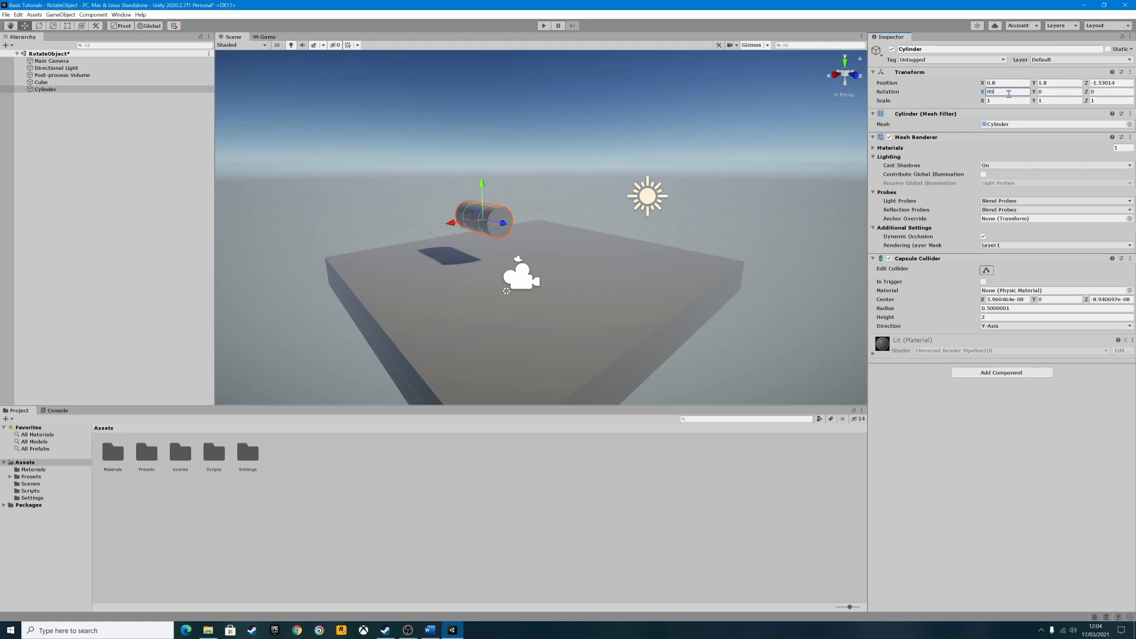
pyautogui.moveTo(515, 223); pyautogui.dragTo(565, 236)
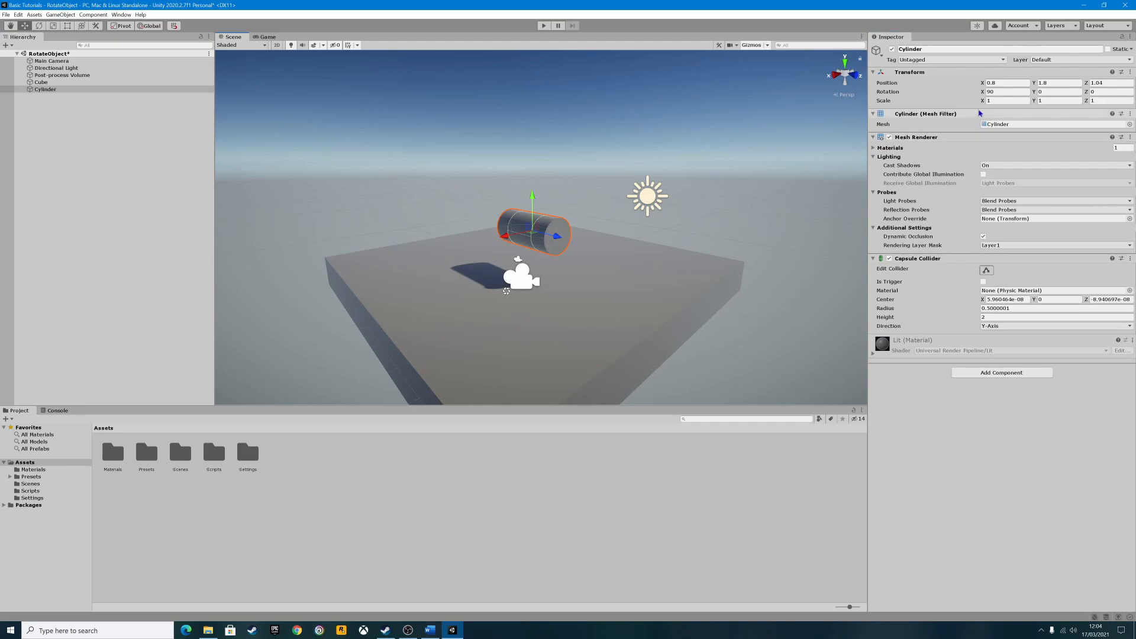
# Flatten the cylinder into a thin disc by setting its Y scale to 0.05, keeping X scale at 1.
pyautogui.moveTo(981, 104); pyautogui.dragTo(1032, 103)
pyautogui.doubleClick(1003, 102)
pyautogui.write('1')
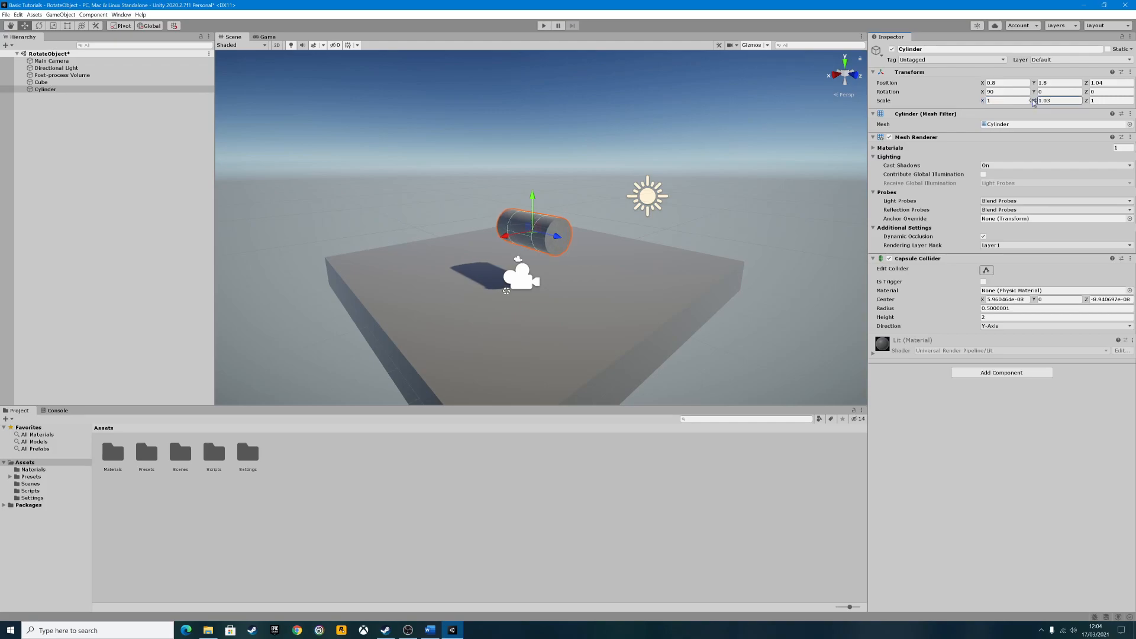
pyautogui.doubleClick(1052, 100)
pyautogui.write('10.')
pyautogui.moveTo(1050, 103); pyautogui.dragTo(1035, 104)
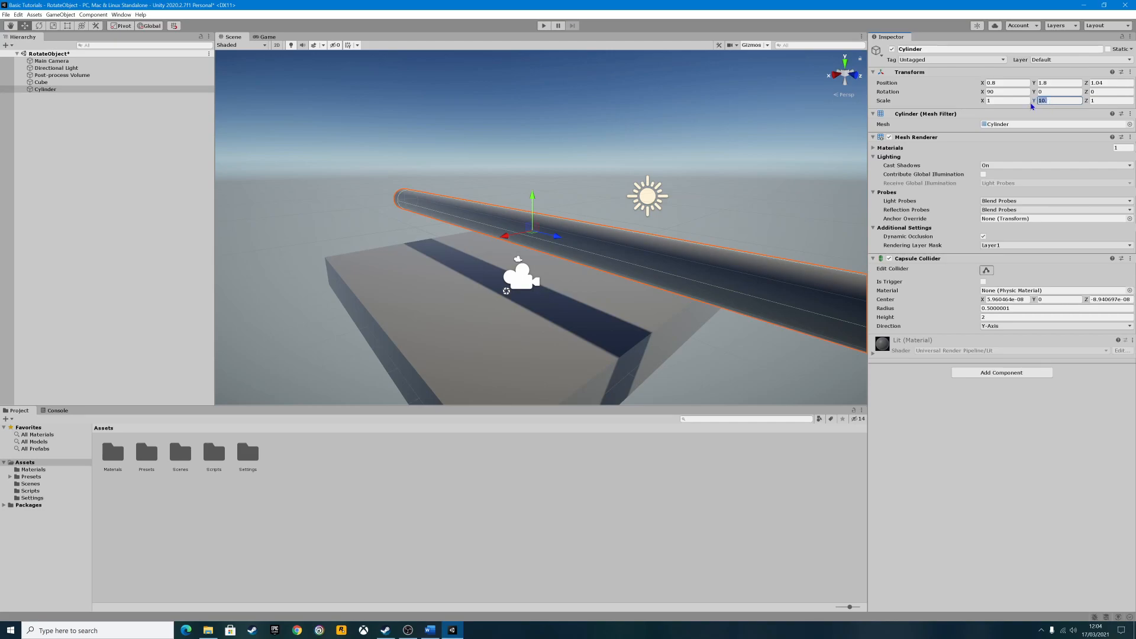
pyautogui.write('0.05')
pyautogui.scroll(5, 478, 201)
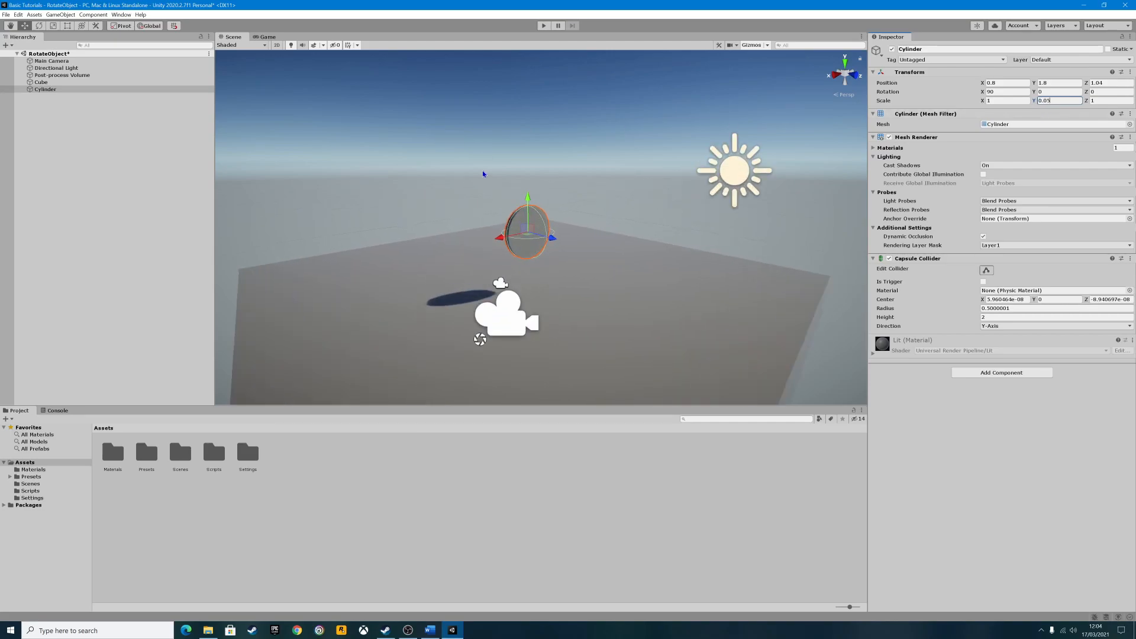
pyautogui.keyDown('alt'); pyautogui.moveTo(451, 193); pyautogui.dragTo(500, 232); pyautogui.keyUp('alt')
pyautogui.press('d')
pyautogui.press('s')
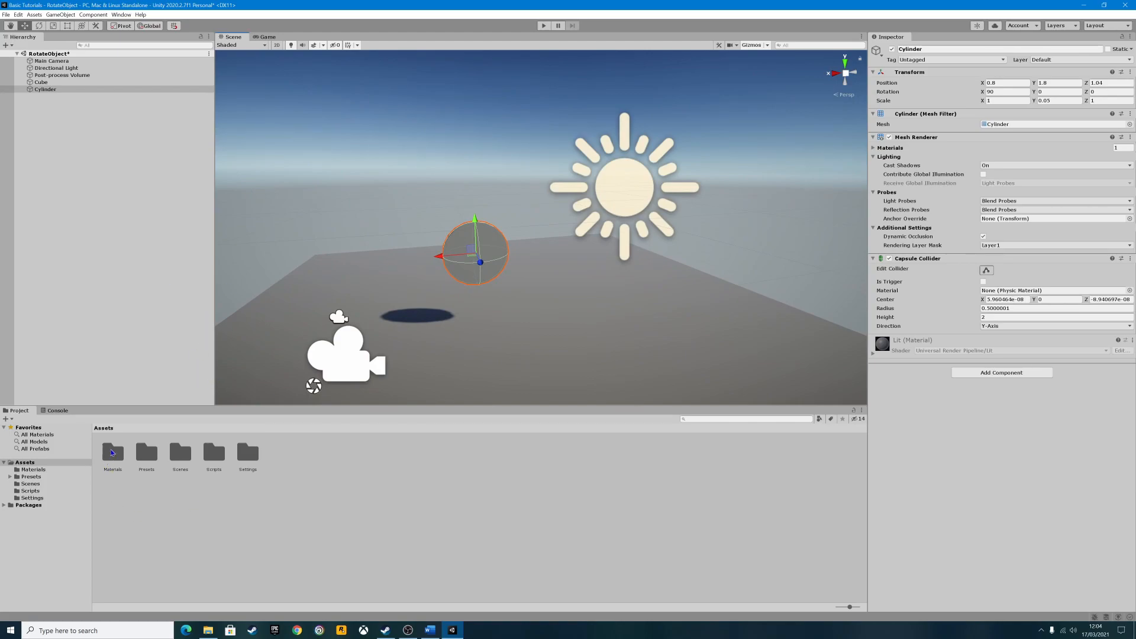
# Create an extra folder named Materials in the Assets folder and delete it again.
pyautogui.click(112, 454)
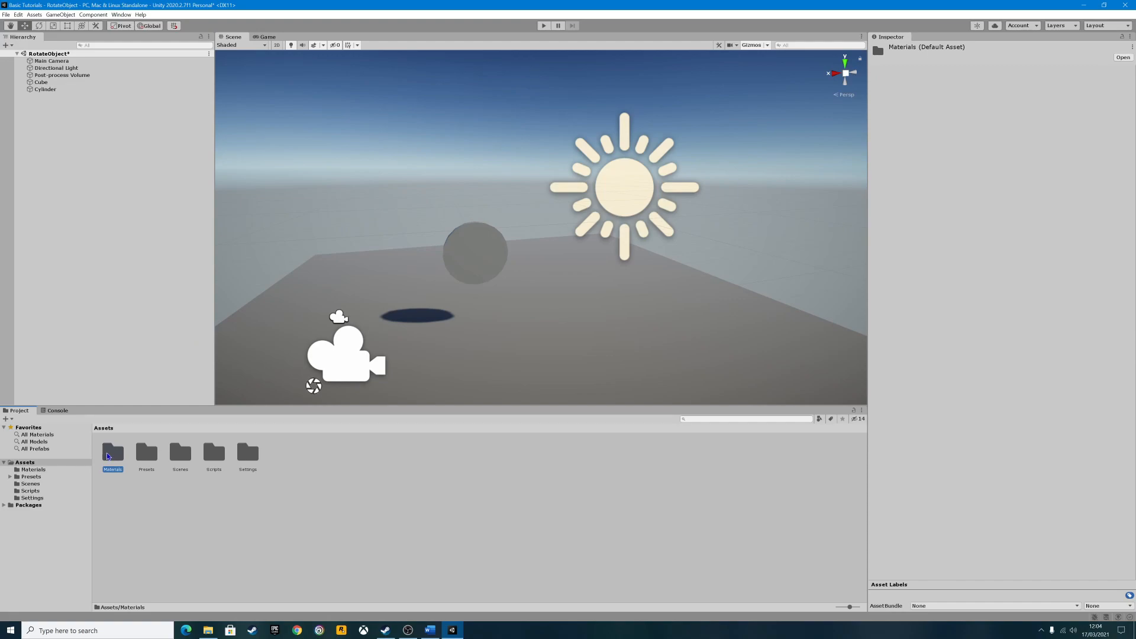
pyautogui.rightClick(292, 464)
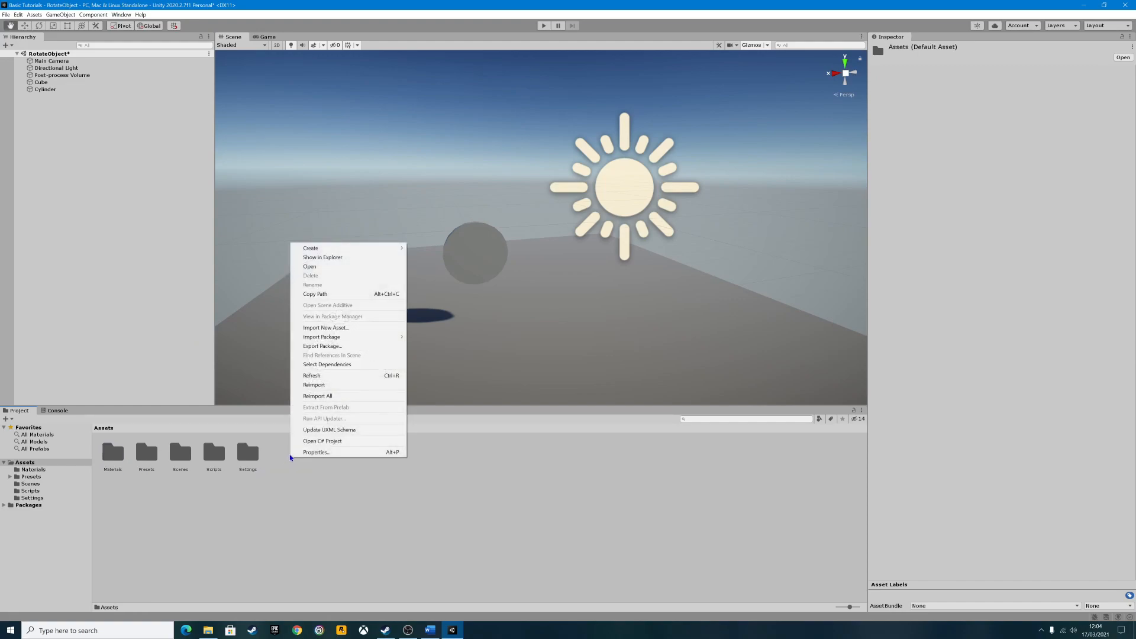
pyautogui.moveTo(325, 249)
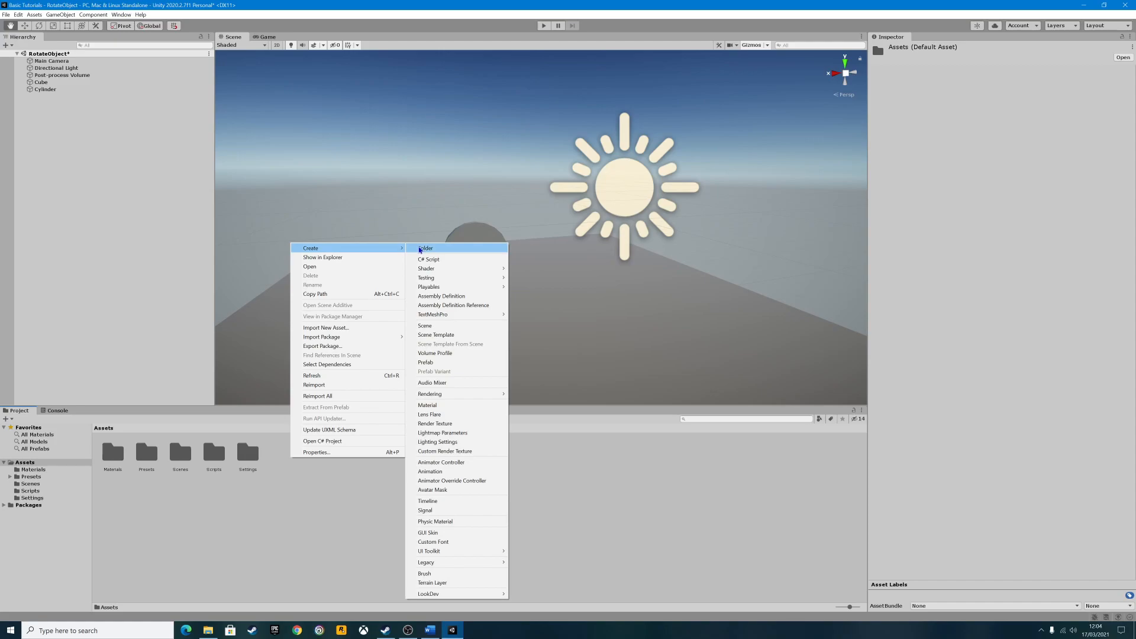
pyautogui.click(419, 249)
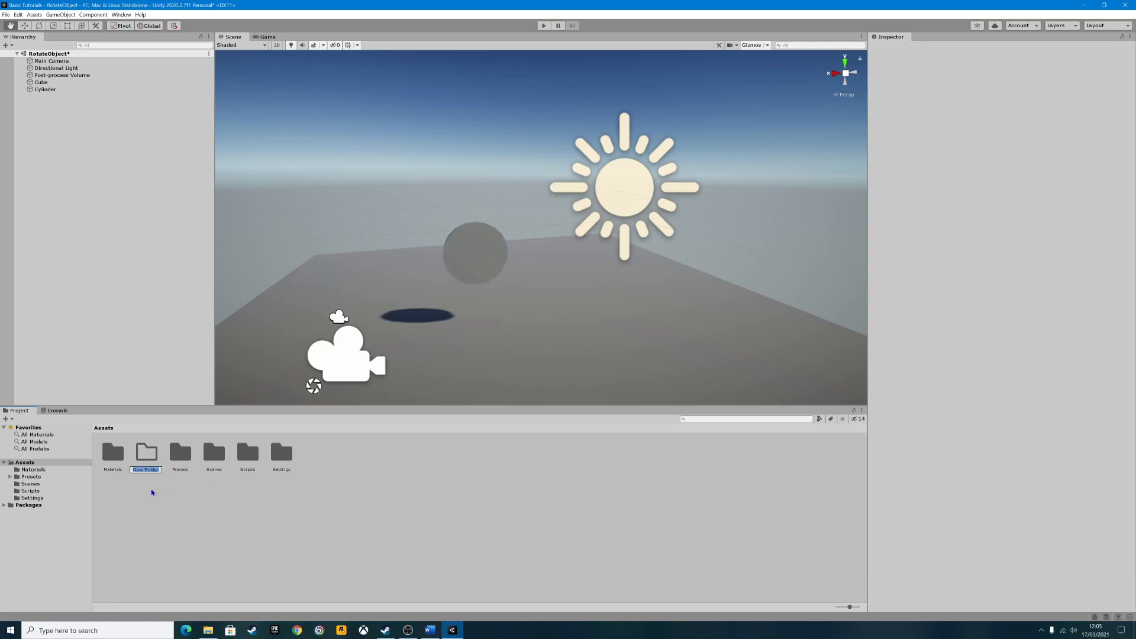
pyautogui.write('Materials')
pyautogui.press('Return')
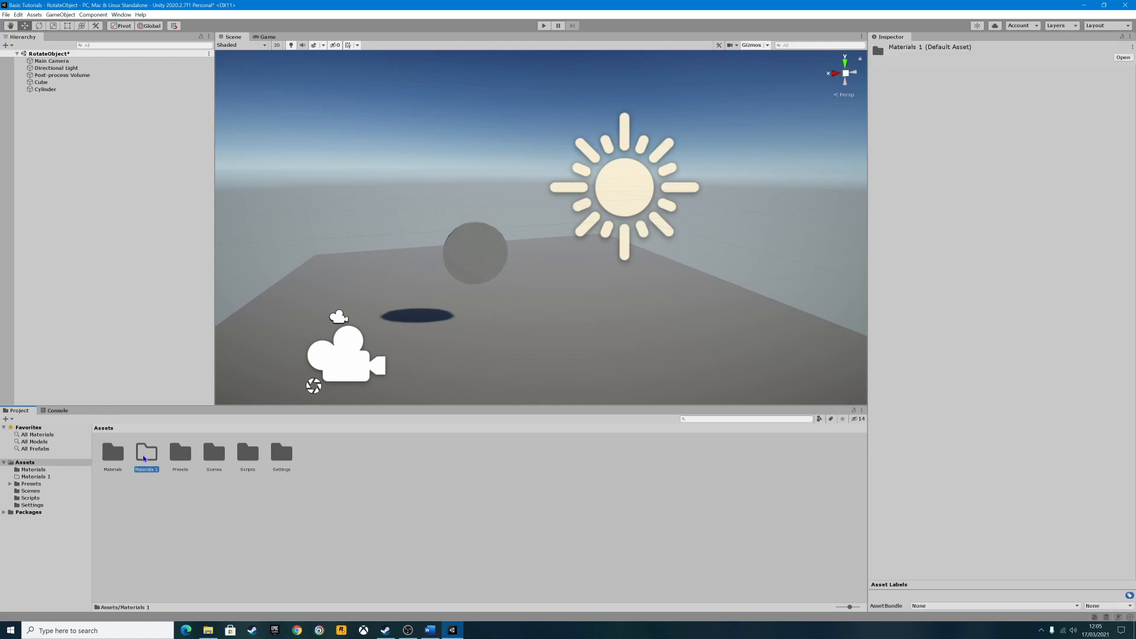
pyautogui.press('Delete')
pyautogui.press('Return')
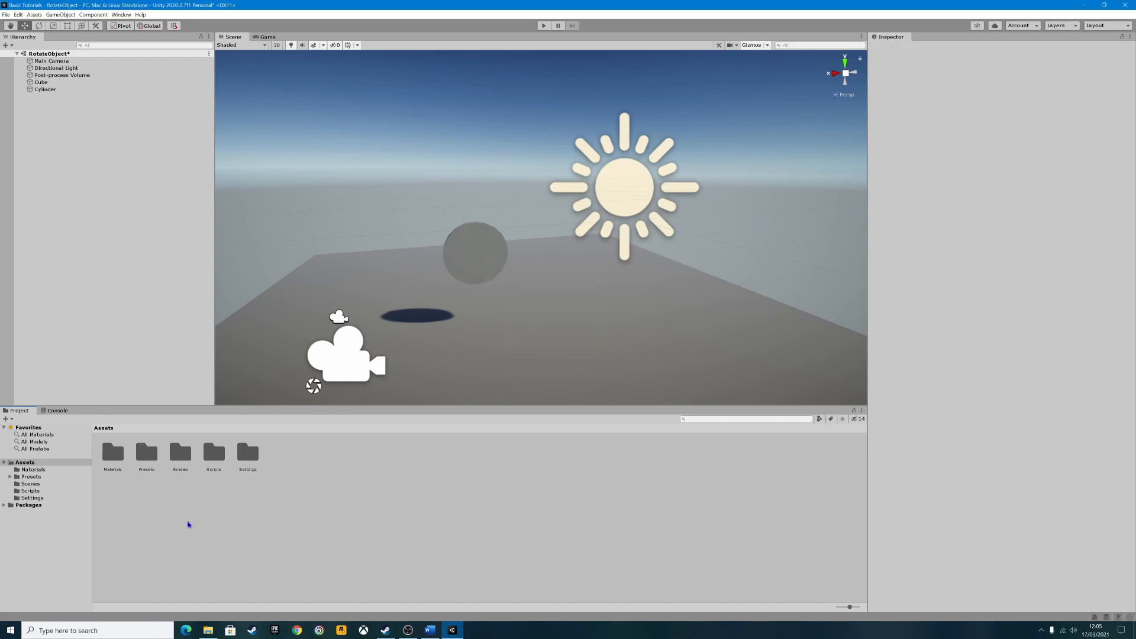
# Create a new material named Gold inside the existing Materials folder and select it.
pyautogui.doubleClick(112, 451)
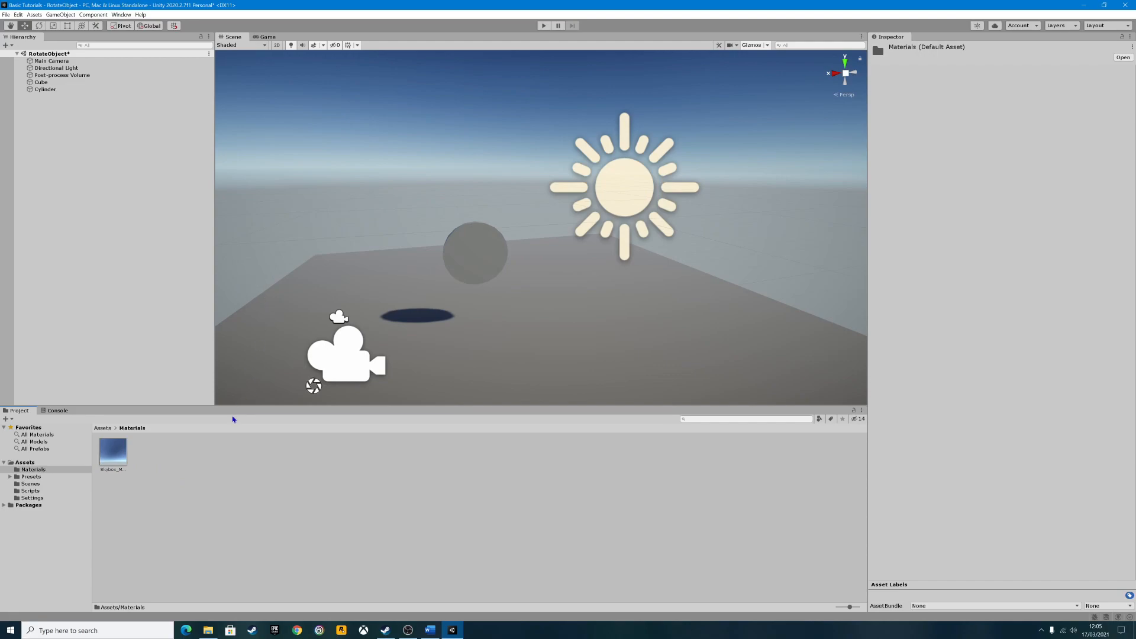
pyautogui.rightClick(221, 471)
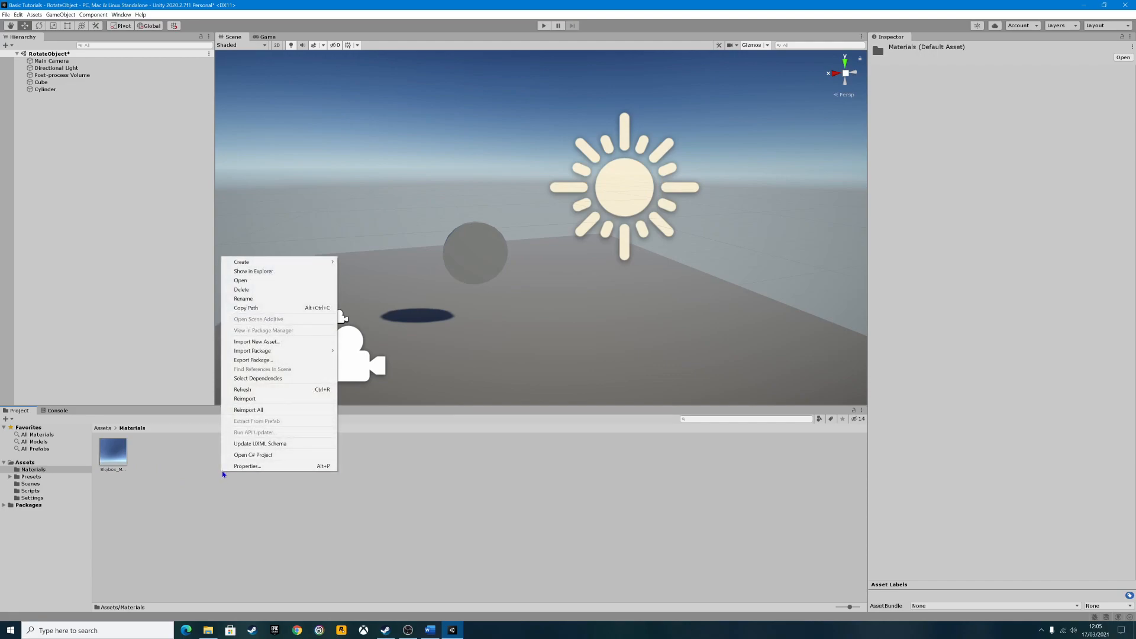
pyautogui.moveTo(237, 264)
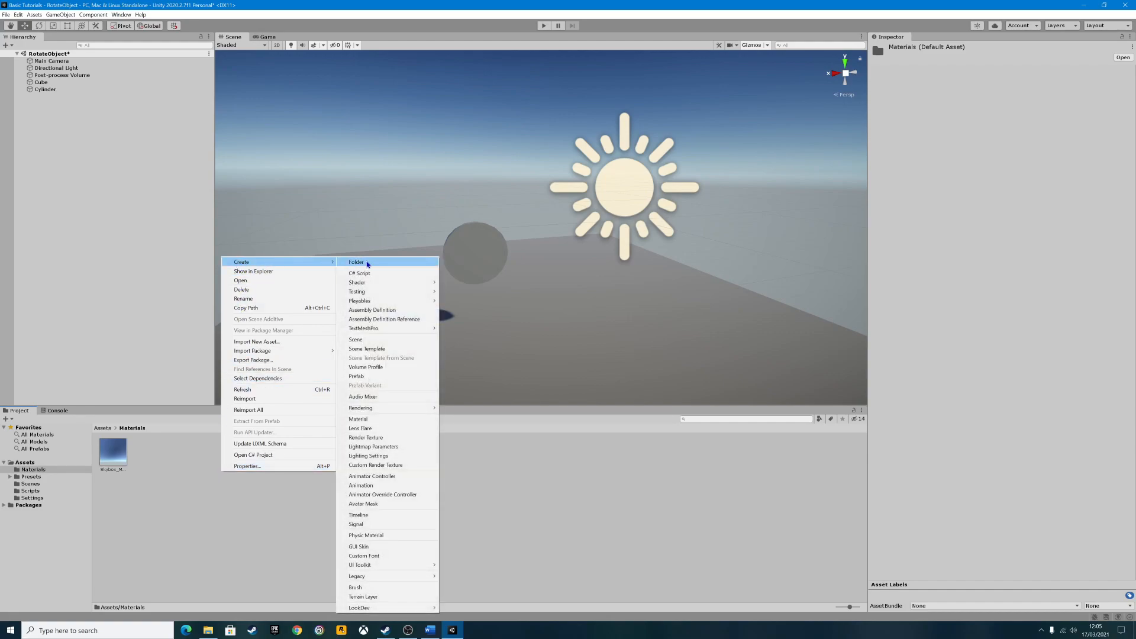
pyautogui.click(364, 419)
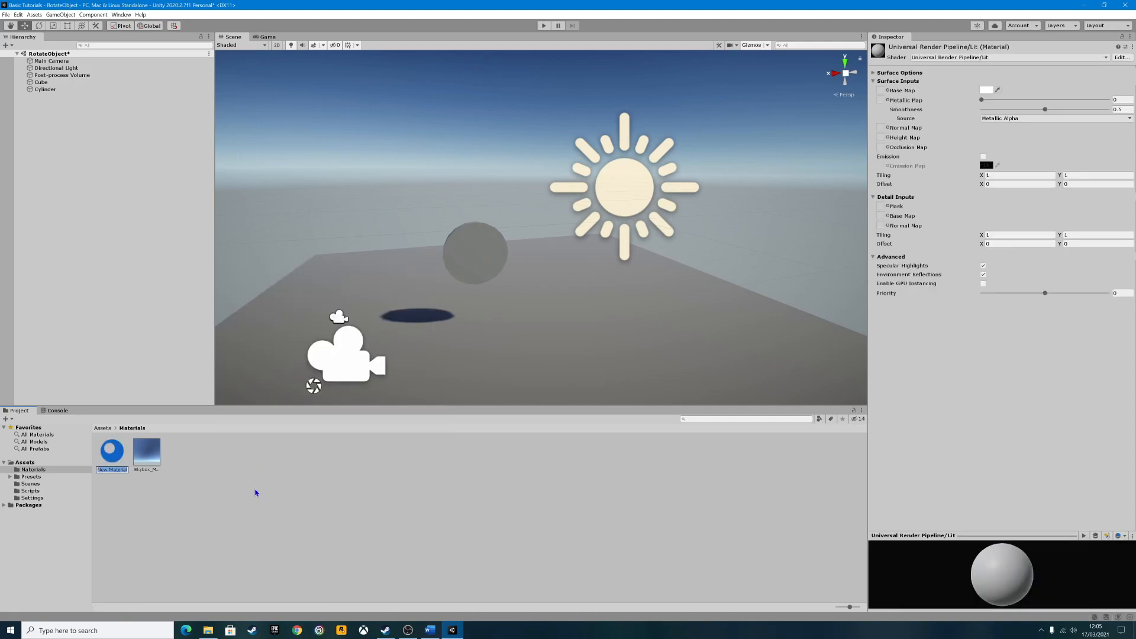
pyautogui.write('Gold')
pyautogui.click(113, 455)
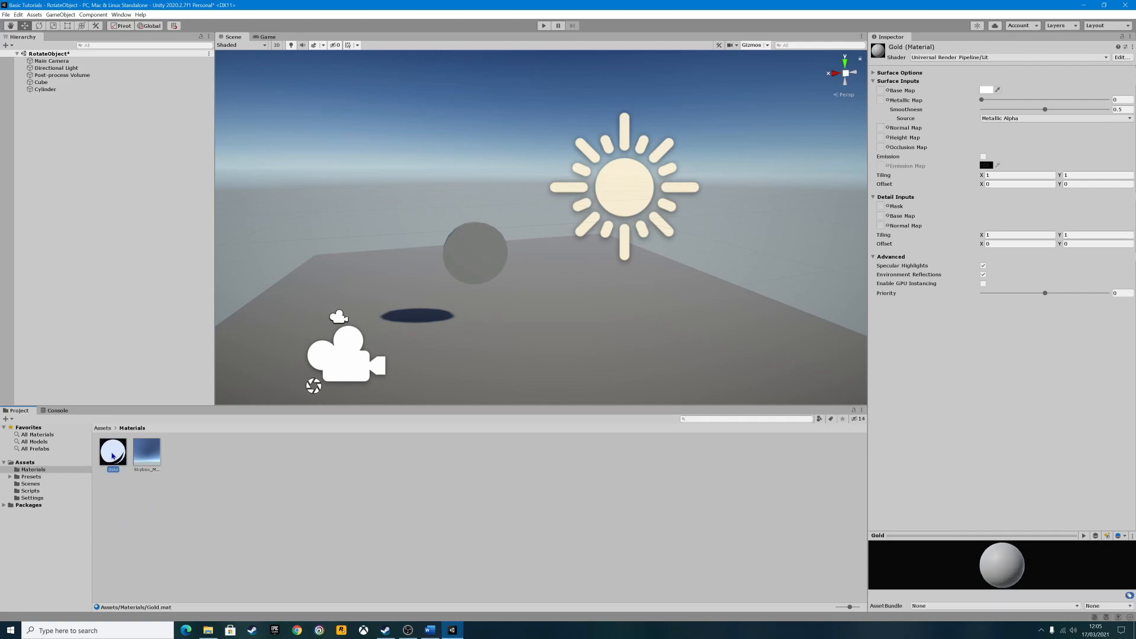
# Set the Gold material's base map colour to FFC600, metallic map to 1 and smoothness to about 0.77.
pyautogui.click(985, 90)
pyautogui.moveTo(1059, 126)
pyautogui.mouseDown()
pyautogui.moveTo(1060, 138)
pyautogui.moveTo(1065, 128)
pyautogui.mouseUp()
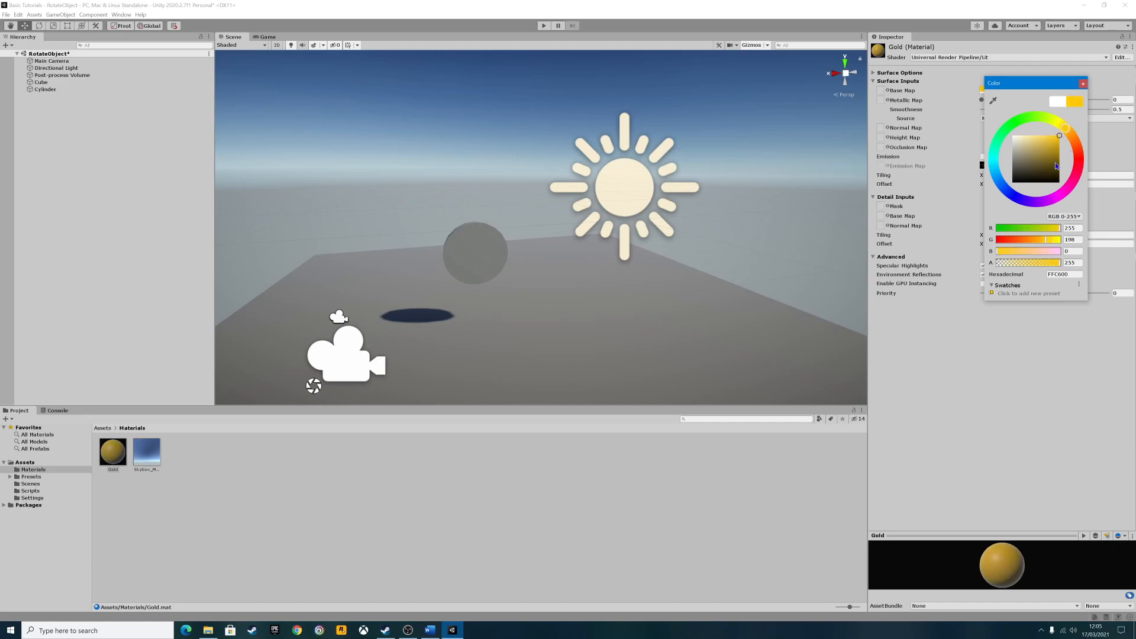
pyautogui.click(1084, 84)
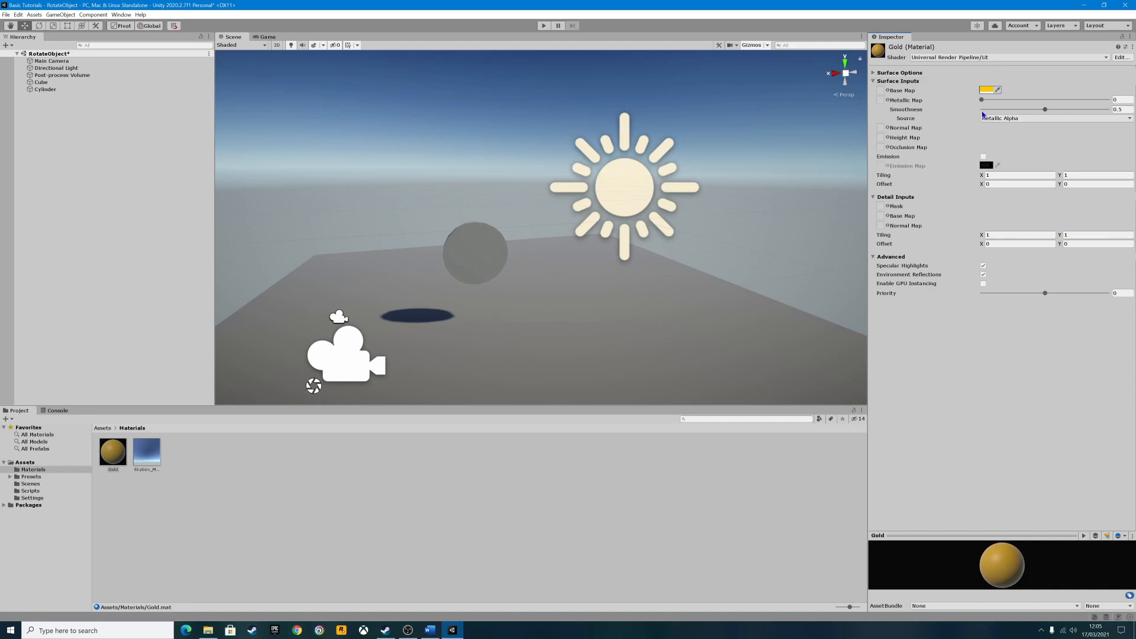
pyautogui.moveTo(982, 100); pyautogui.dragTo(1113, 100)
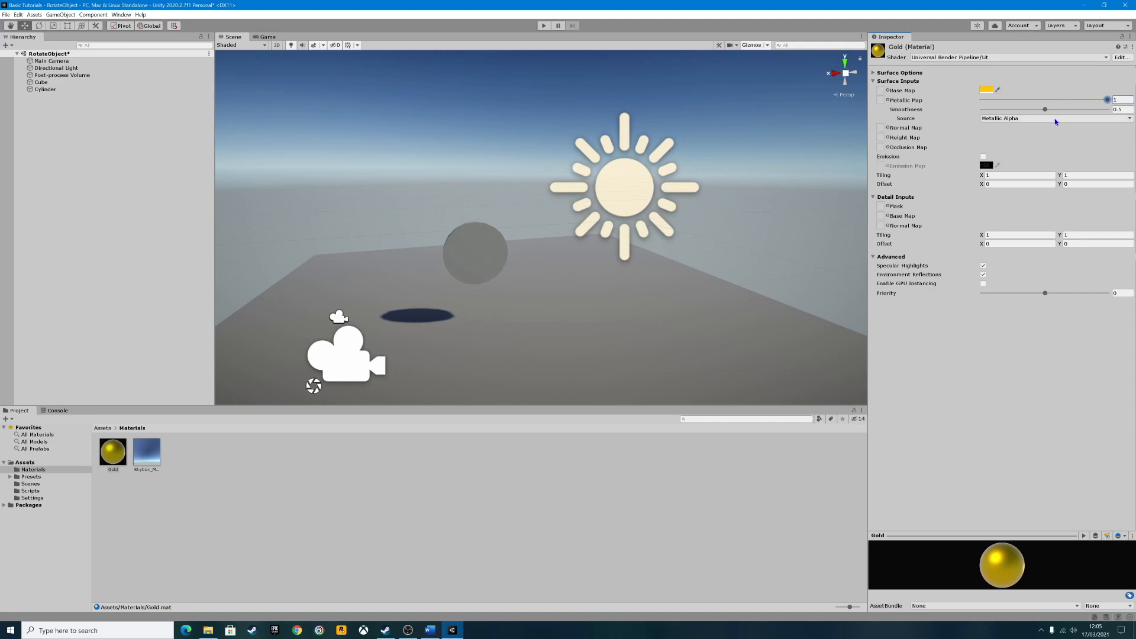
pyautogui.moveTo(1045, 109); pyautogui.dragTo(1081, 109)
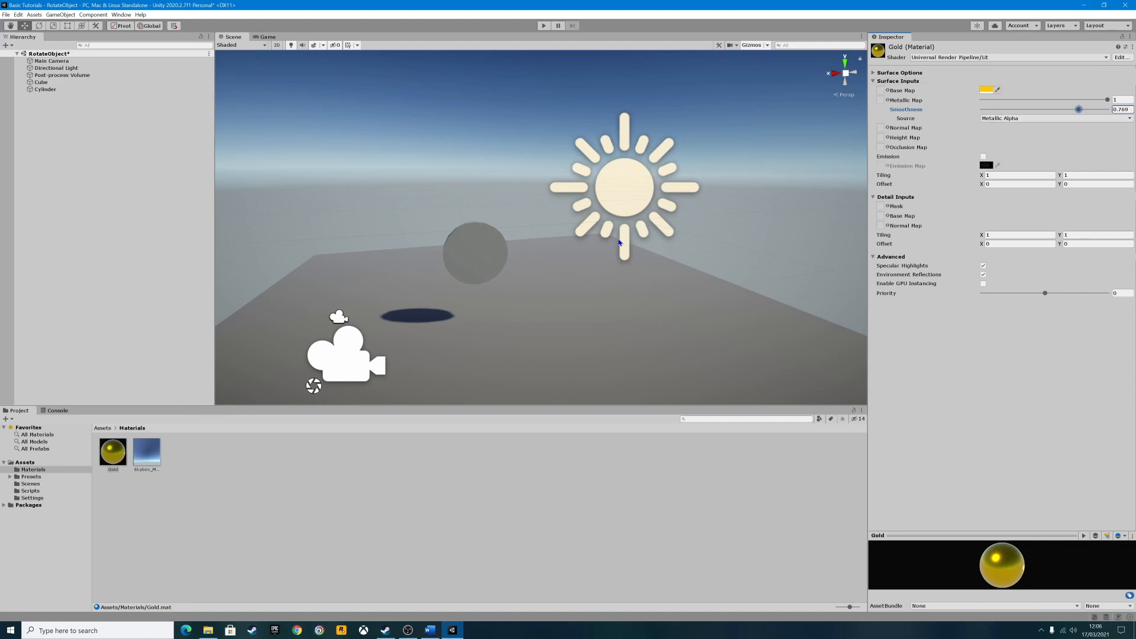
pyautogui.click(166, 506)
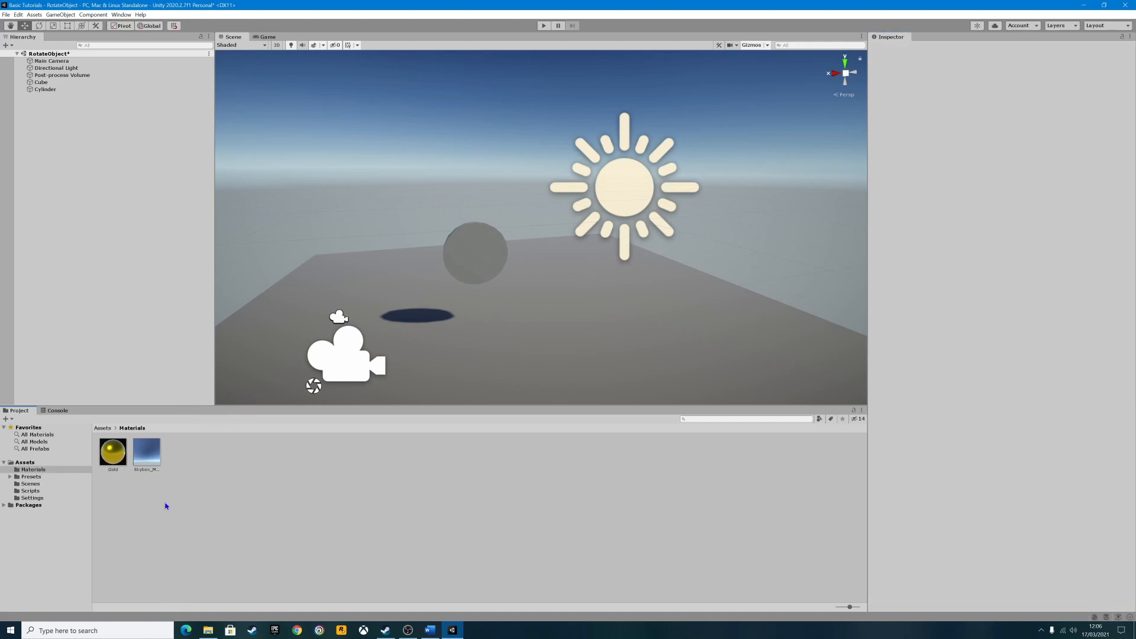
# Apply the Gold material to the thin disc in the scene and view it from the side.
pyautogui.click(111, 452)
pyautogui.moveTo(111, 451); pyautogui.dragTo(463, 261)
pyautogui.press('w')
pyautogui.moveTo(330, 300); pyautogui.dragTo(470, 325, button='right')
pyautogui.press('a')
pyautogui.press('w')
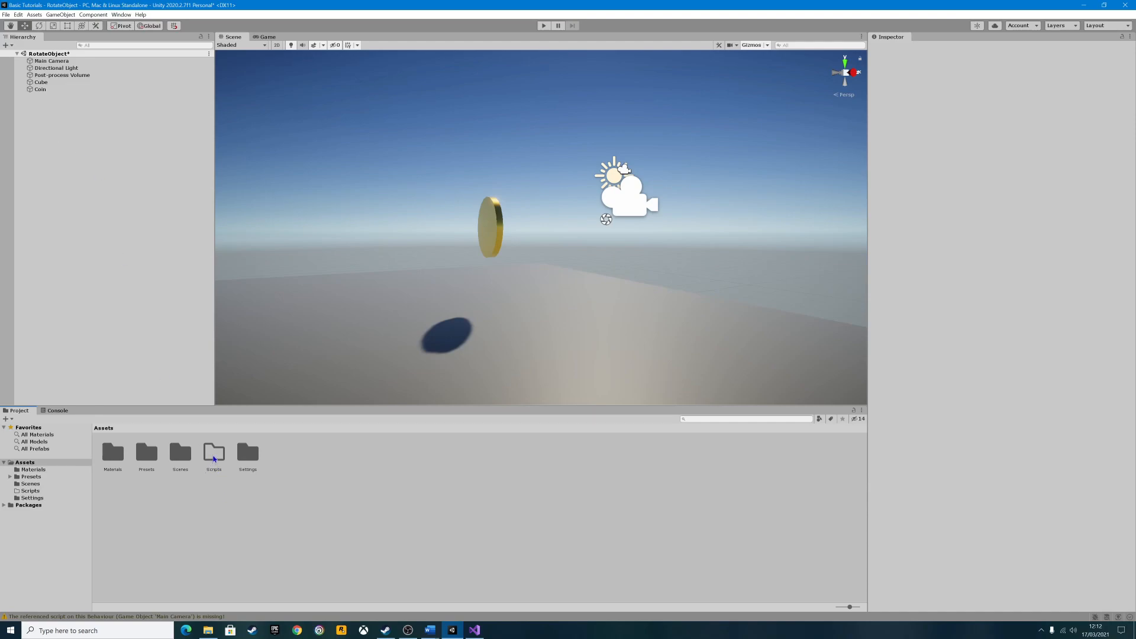
# Create a C# script named Rotate inside the Scripts folder.
pyautogui.rightClick(324, 466)
pyautogui.moveTo(365, 253)
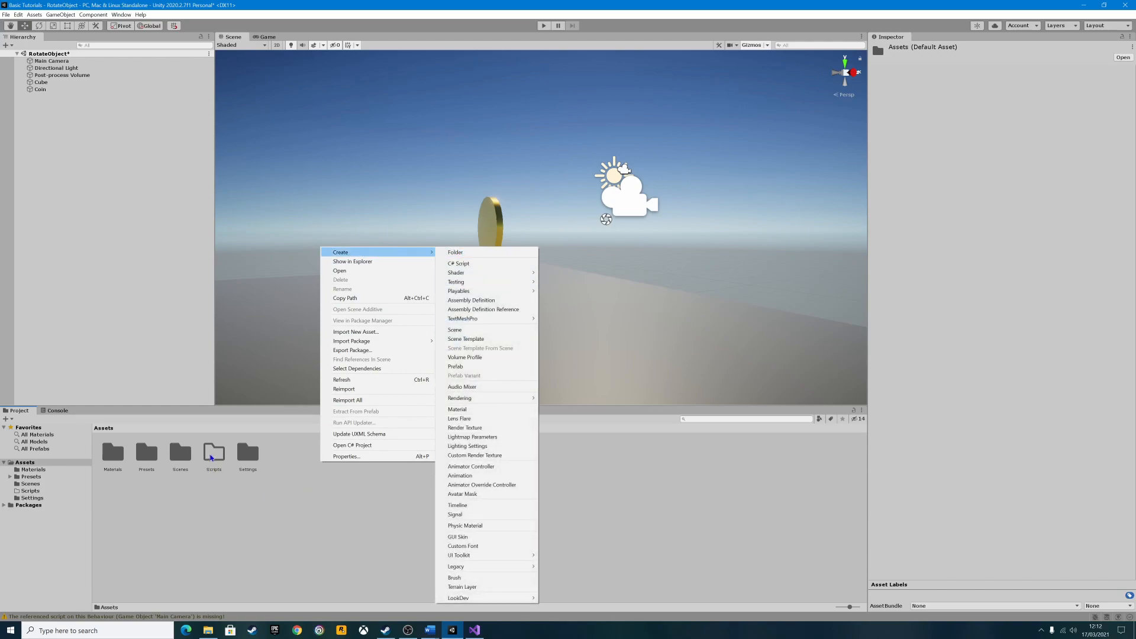
pyautogui.click(212, 456)
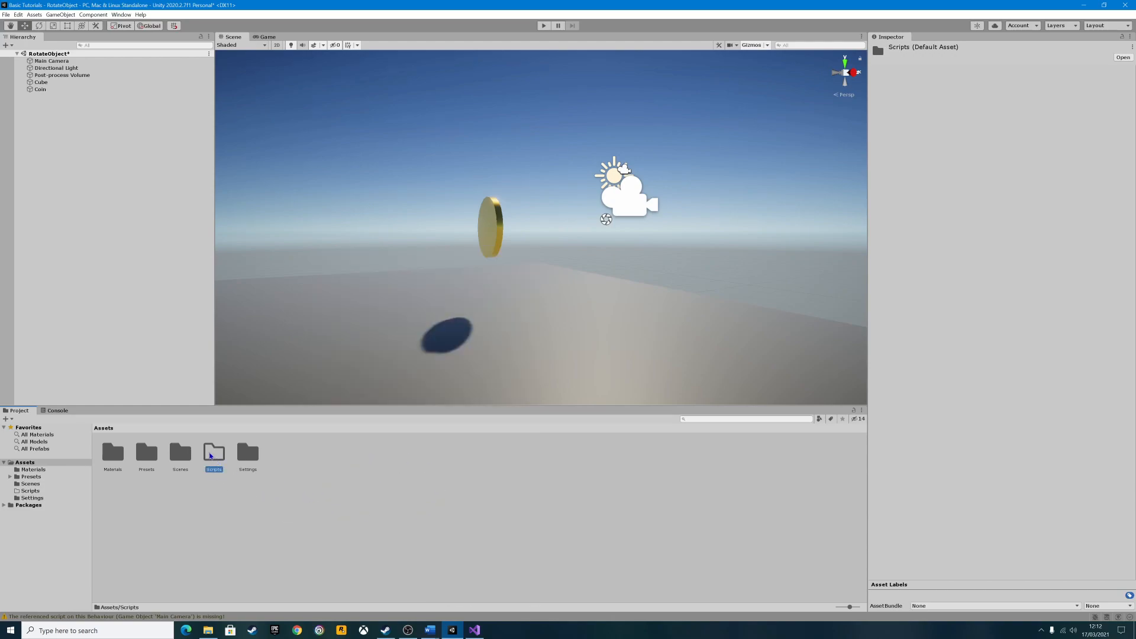
pyautogui.doubleClick(211, 456)
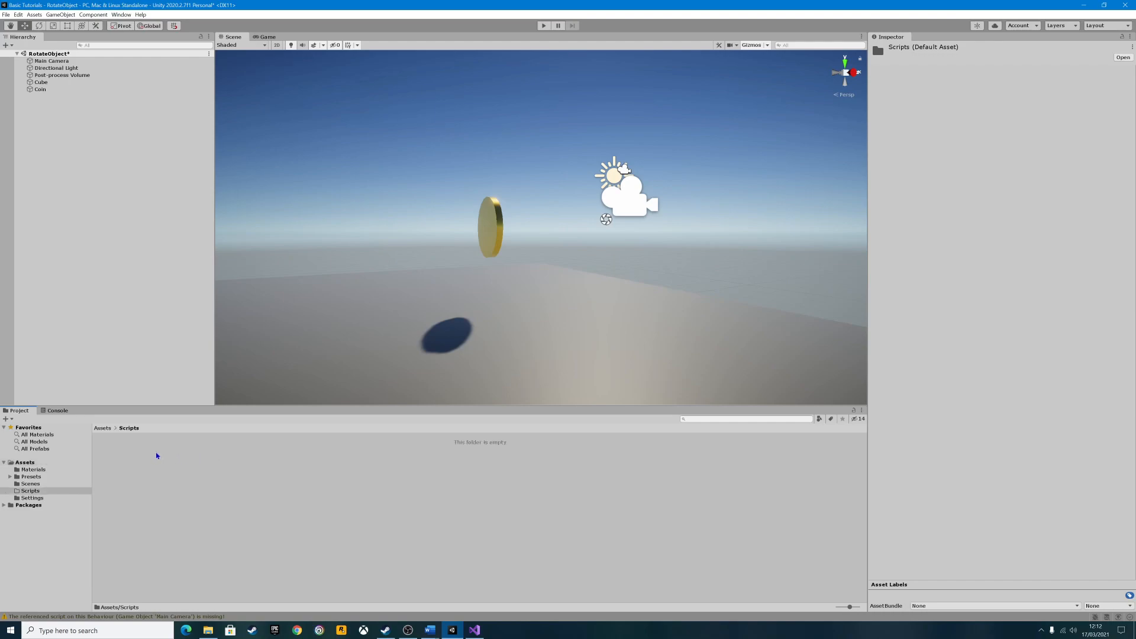
pyautogui.rightClick(157, 454)
pyautogui.moveTo(215, 245)
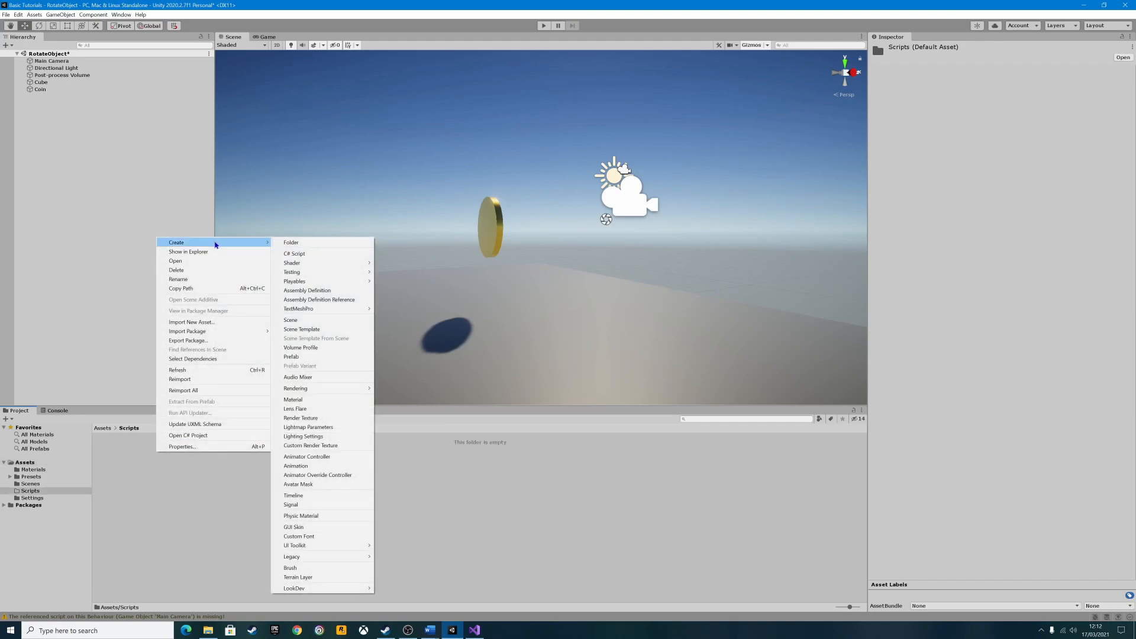
pyautogui.click(298, 258)
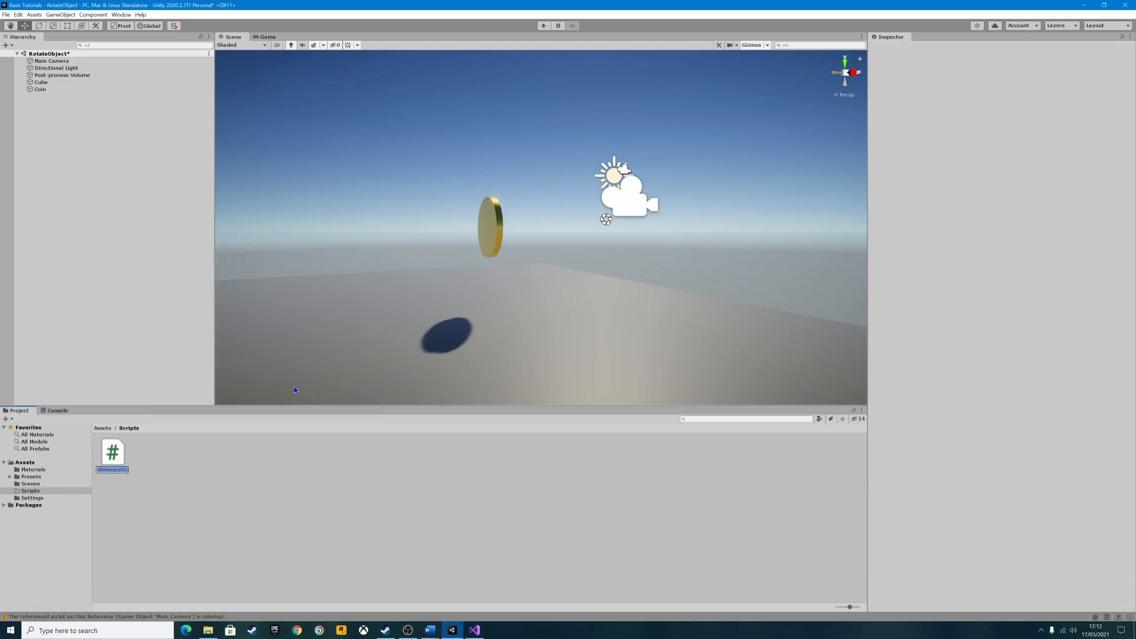
pyautogui.write('Rotate')
pyautogui.press('Return')
# Open the Rotate script in the code editor and remove the Start method and the template comments.
pyautogui.click(111, 457)
pyautogui.doubleClick(112, 456)
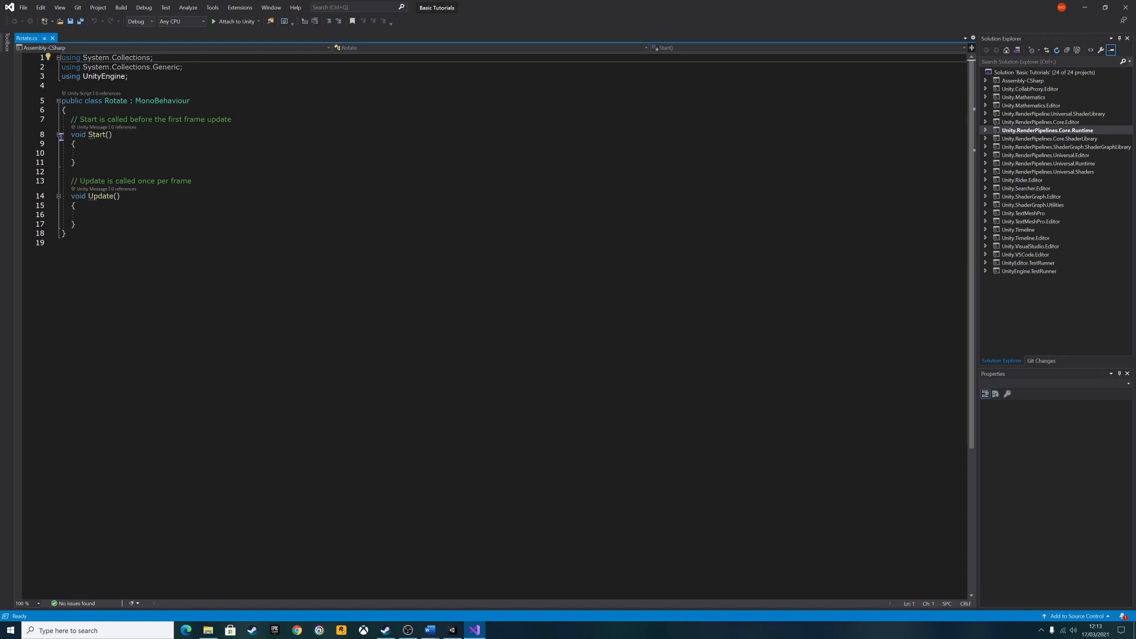
pyautogui.moveTo(70, 118); pyautogui.dragTo(198, 138)
pyautogui.press('Delete')
pyautogui.press('Delete')
pyautogui.click(95, 117)
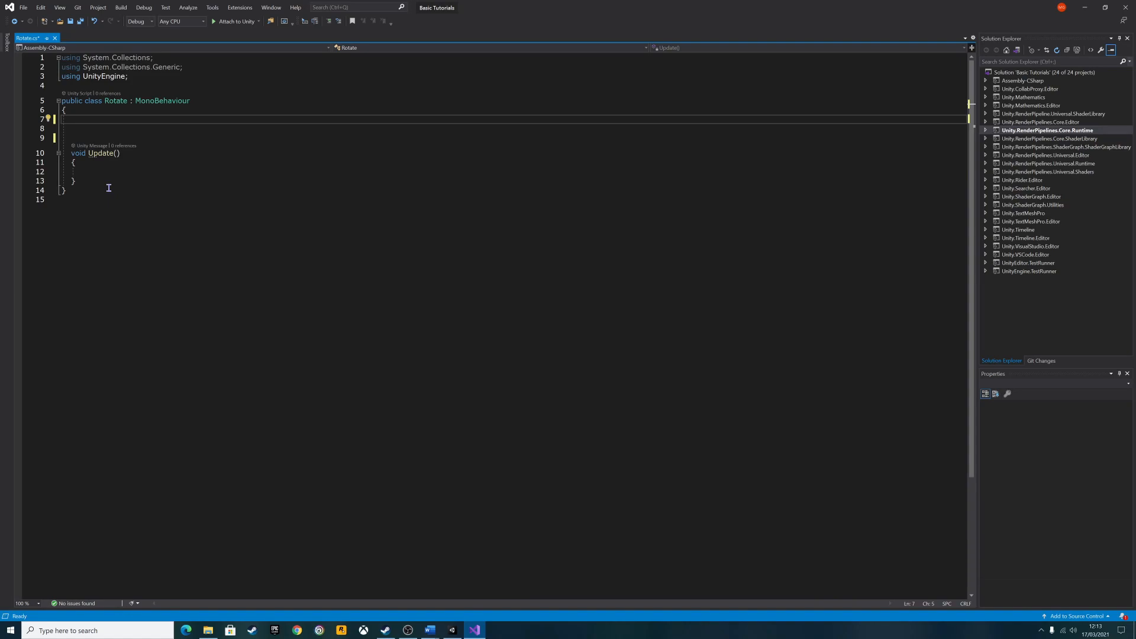
# Declare a public float variable rotateSpeed with the value 1.5f at the start of the Rotate class.
pyautogui.write('public float rotate')
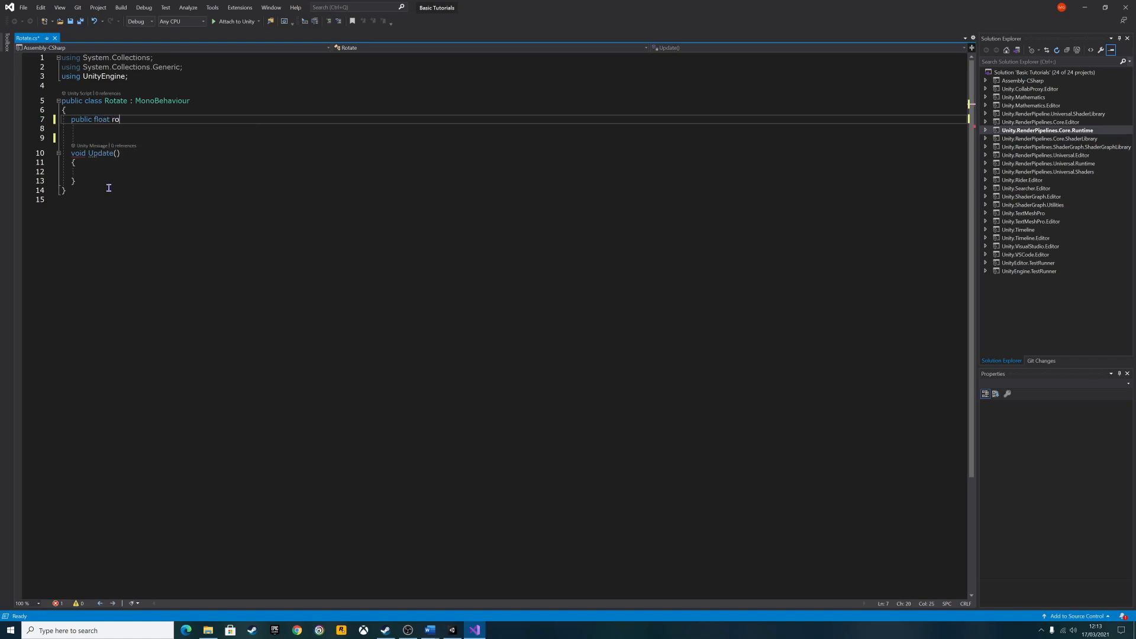
pyautogui.press('BackSpace')
pyautogui.write('eSpeed = 1.5f;')
# Begin a transform.Rotate call inside the Update method.
pyautogui.press('Down')
pyautogui.press('Down')
pyautogui.press('Down')
pyautogui.press('Down')
pyautogui.press('Down')
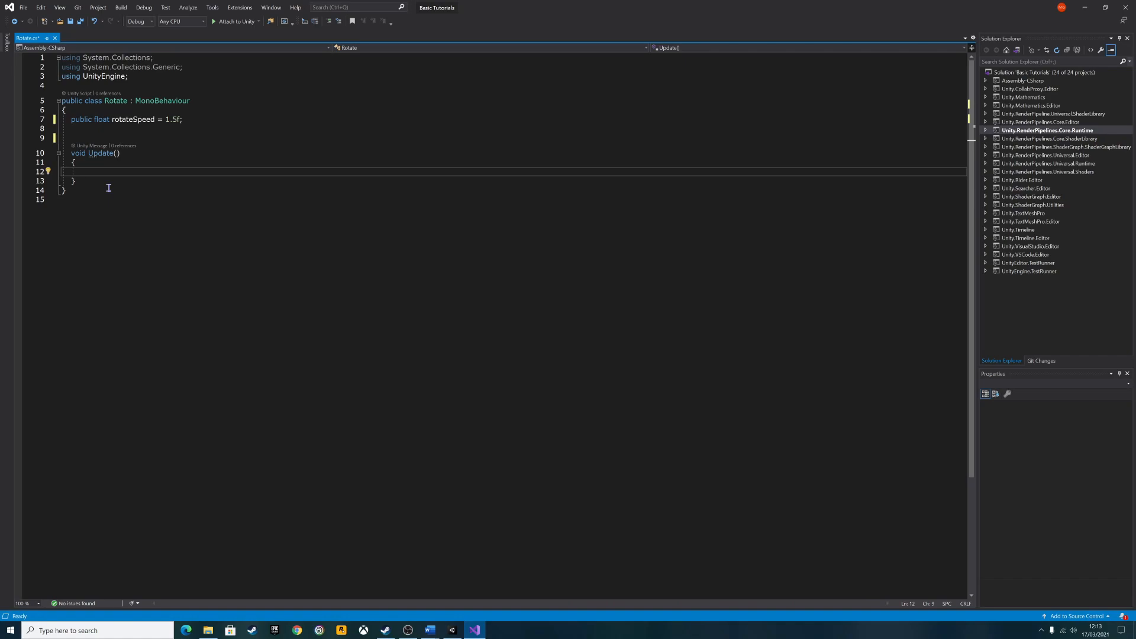
pyautogui.write('transform')
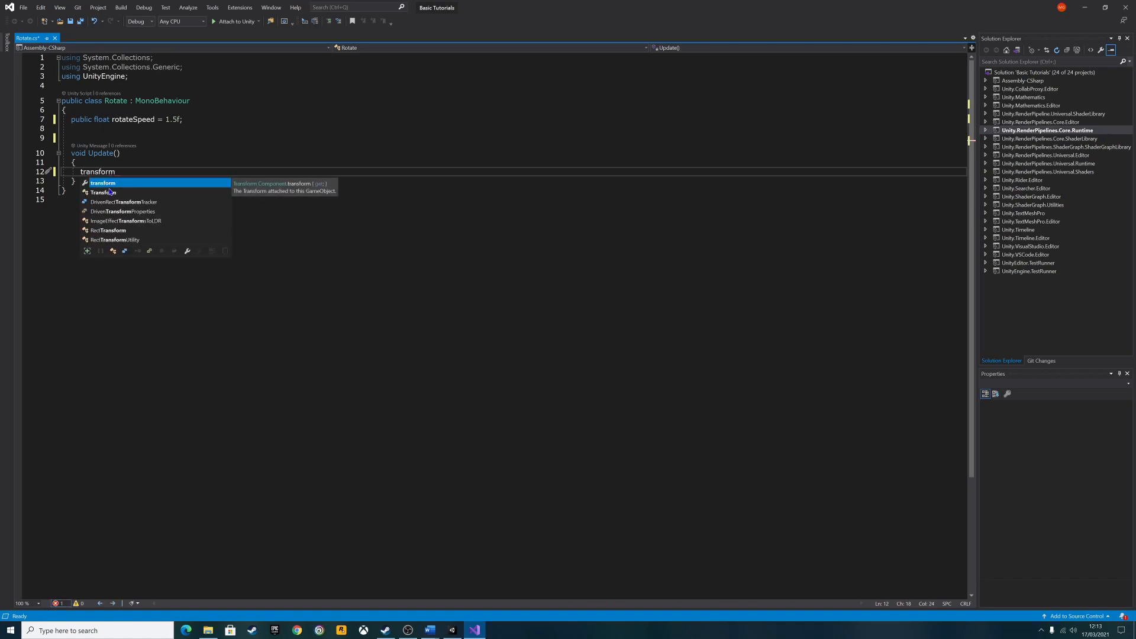
pyautogui.write('.ro')
pyautogui.press('Down')
pyautogui.press('Down')
pyautogui.press('space')
pyautogui.write('(')
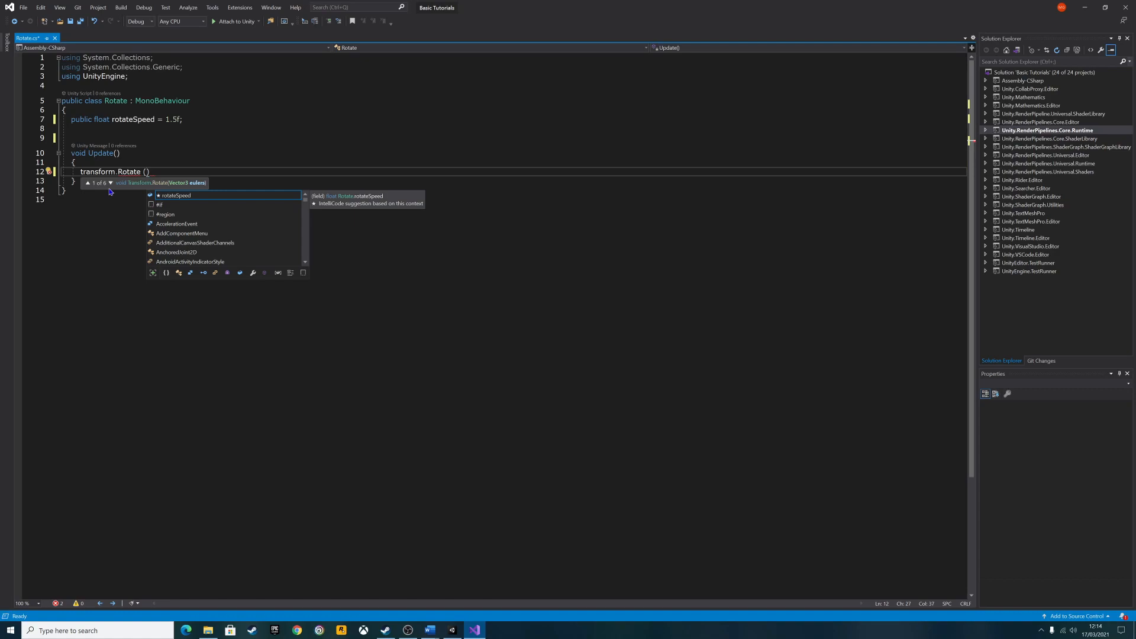
# Complete the transform.Rotate call with the arguments 0, 0, rotateSpeed and save the script.
pyautogui.write('0,')
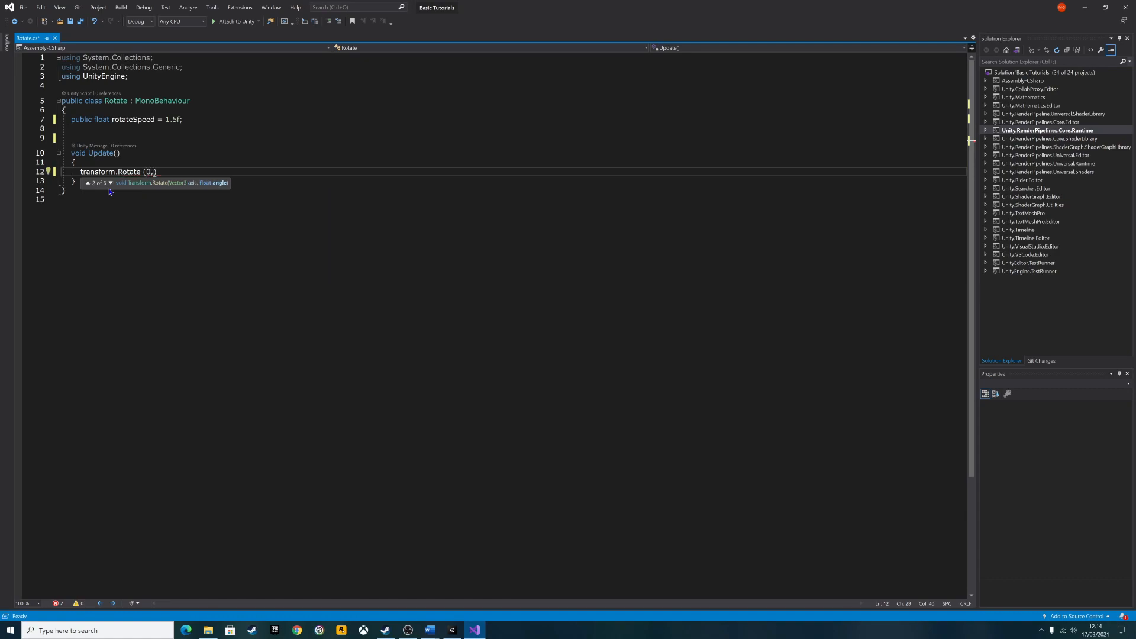
pyautogui.write('0, roa')
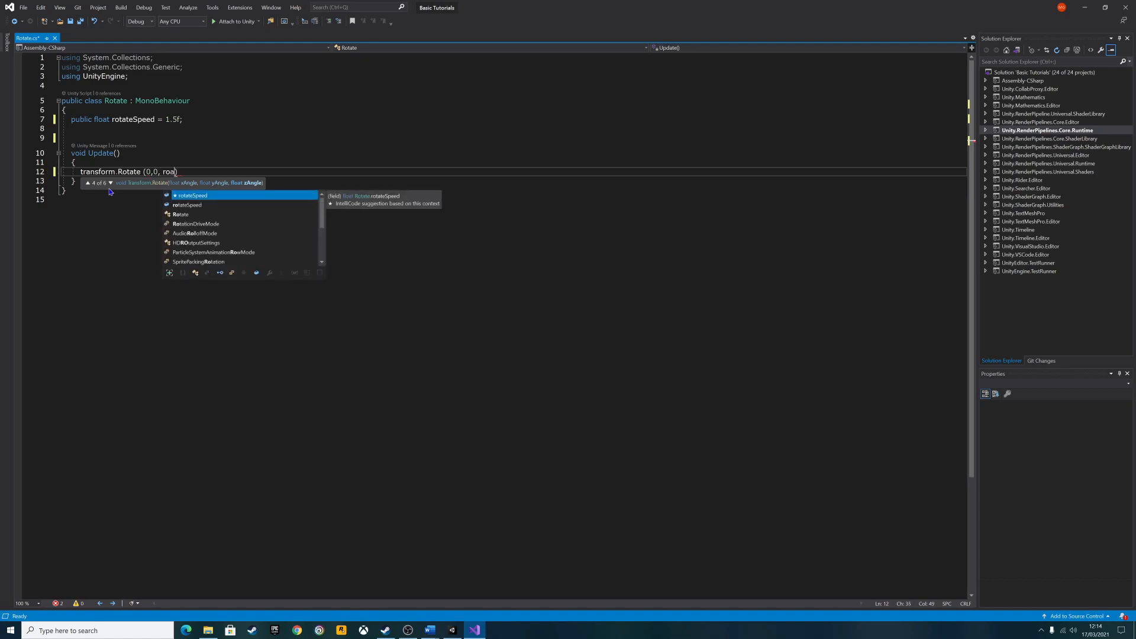
pyautogui.write('t')
pyautogui.press('BackSpace')
pyautogui.press('BackSpace')
pyautogui.write('tateSpeed );')
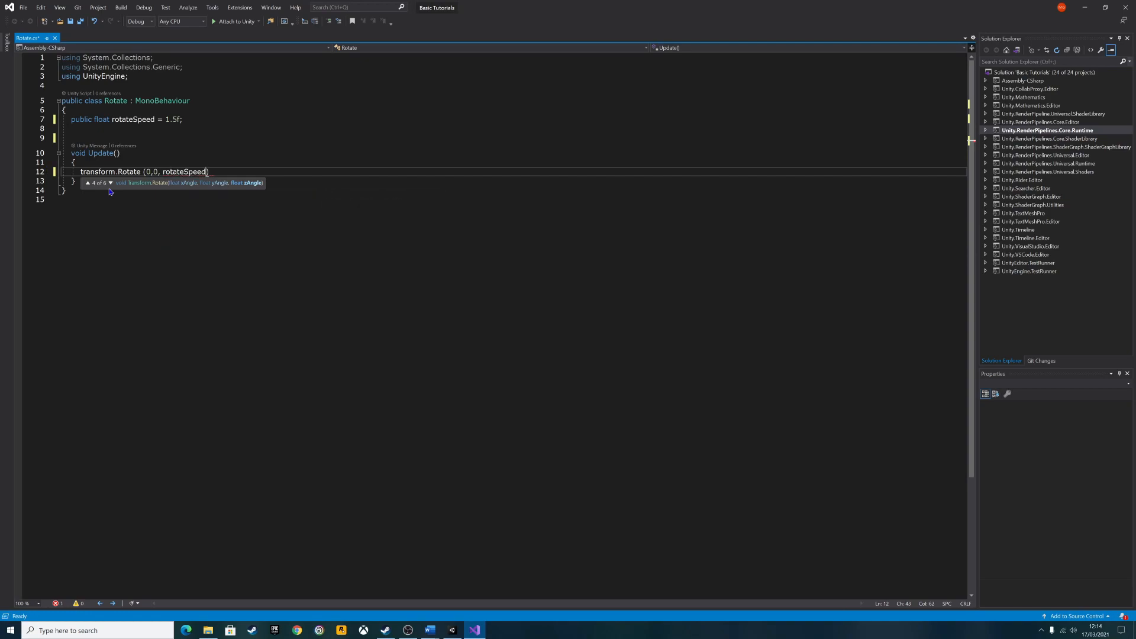
pyautogui.press('Down')
pyautogui.hotkey('ctrl', 's')
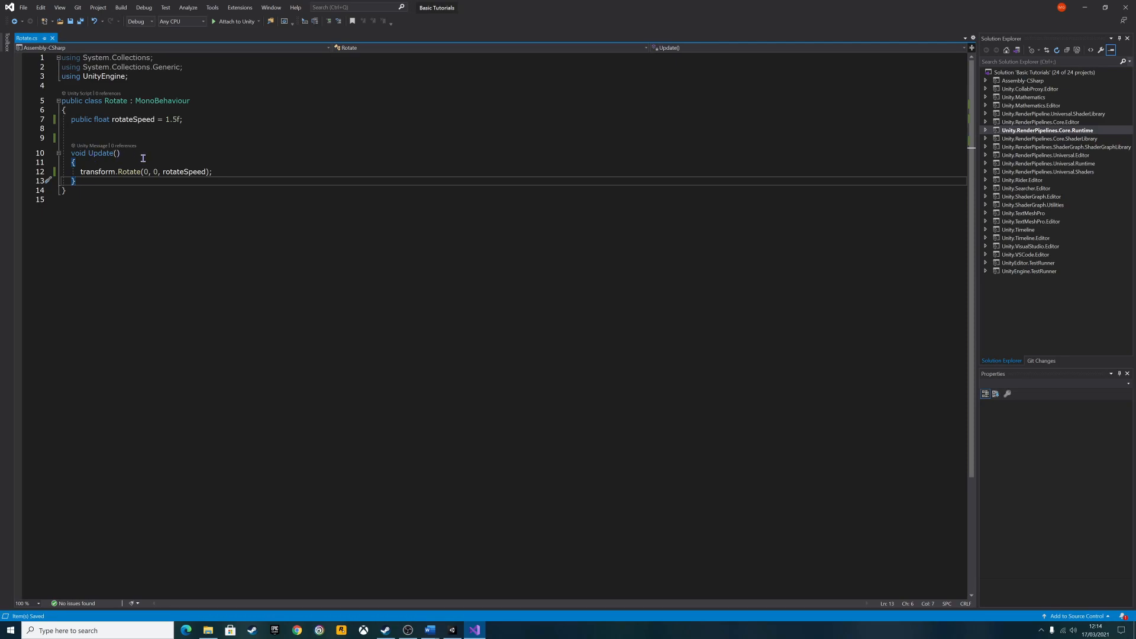
# Switch back to Unity and attach the Rotate script to the Coin object.
pyautogui.click(414, 632)
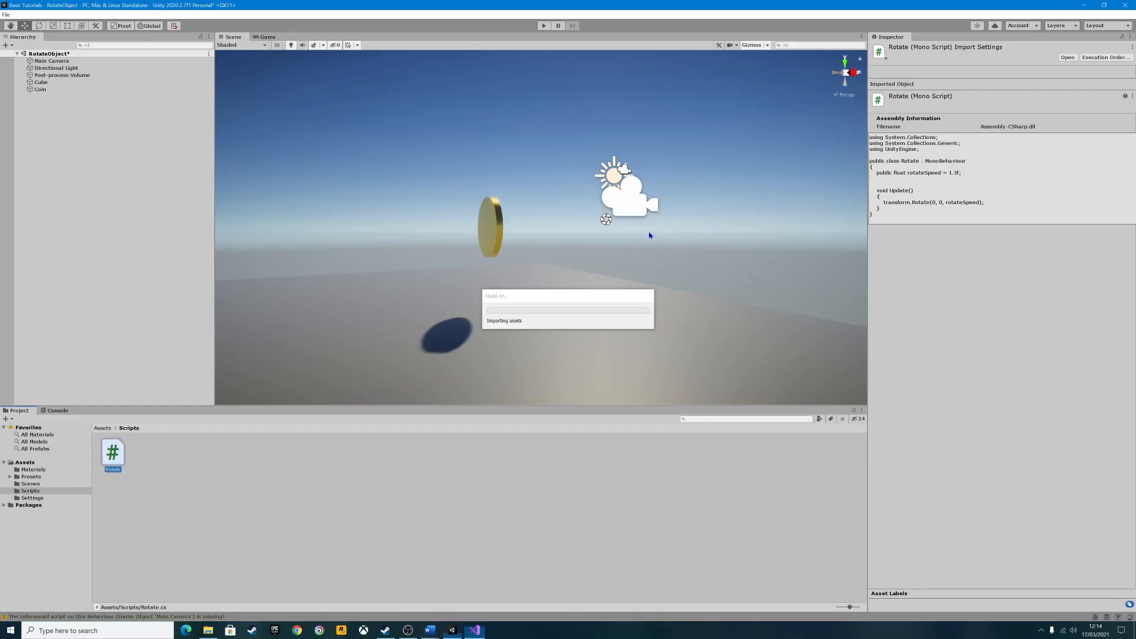
pyautogui.click(39, 91)
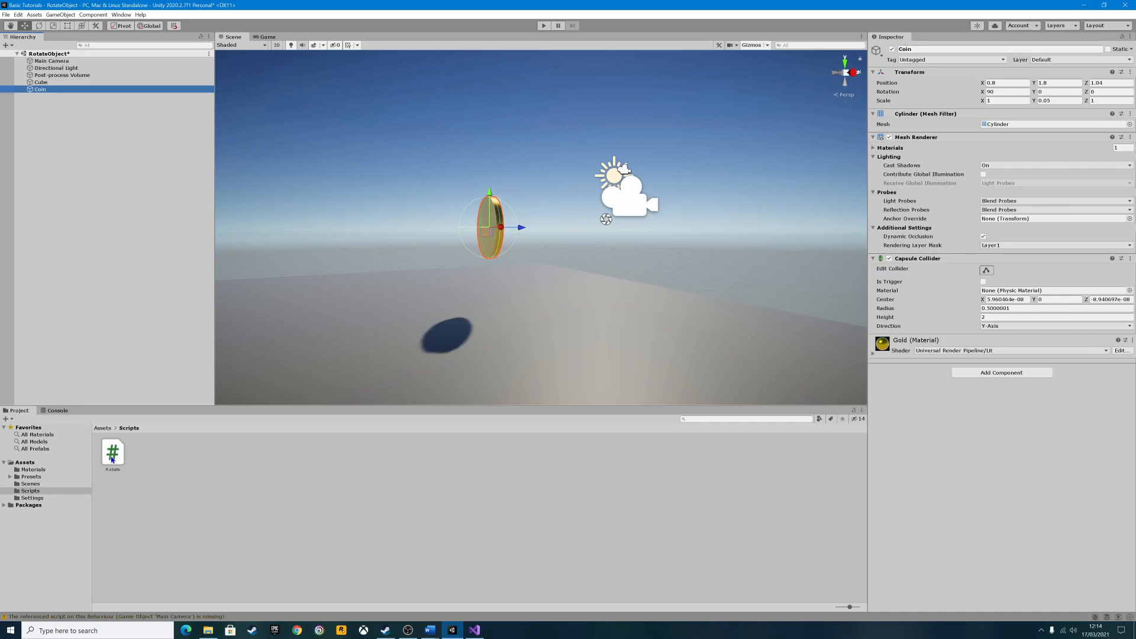
pyautogui.moveTo(111, 456); pyautogui.dragTo(919, 385)
pyautogui.click(984, 358)
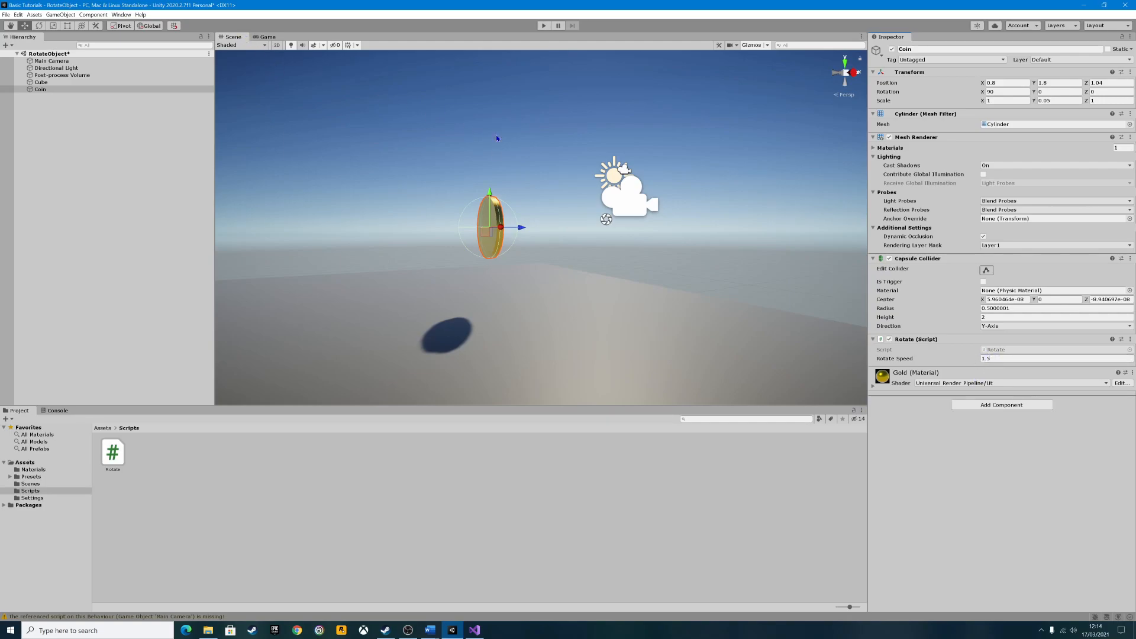
# Play the scene and adjust the Coin's Rotate Speed while it runs, finishing with a value of 1.
pyautogui.click(543, 26)
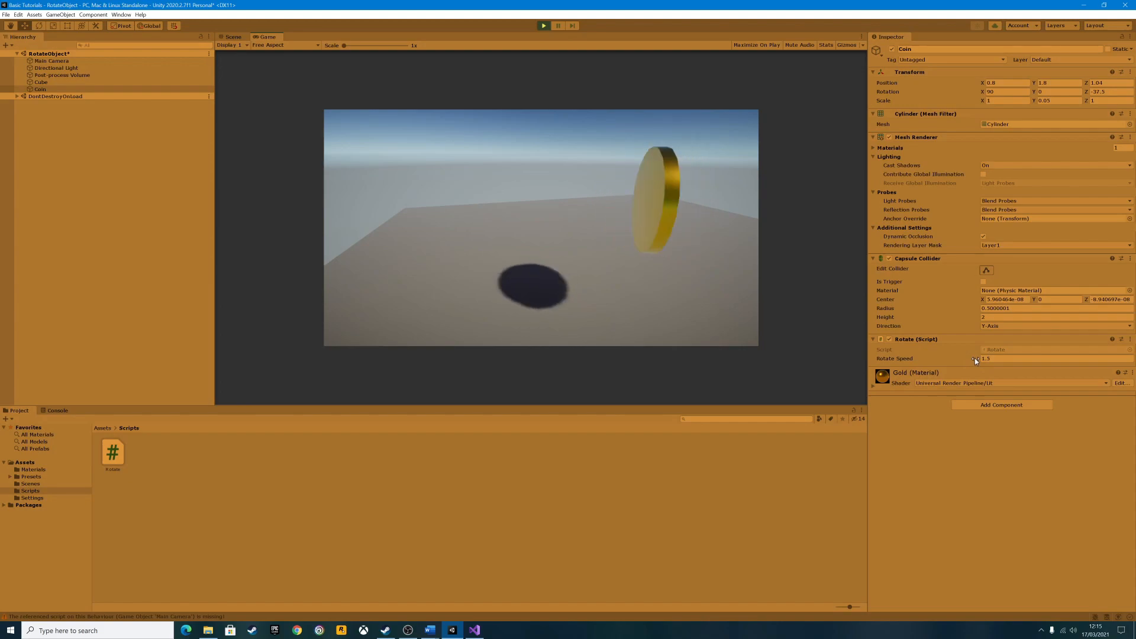
pyautogui.moveTo(975, 359); pyautogui.dragTo(954, 361)
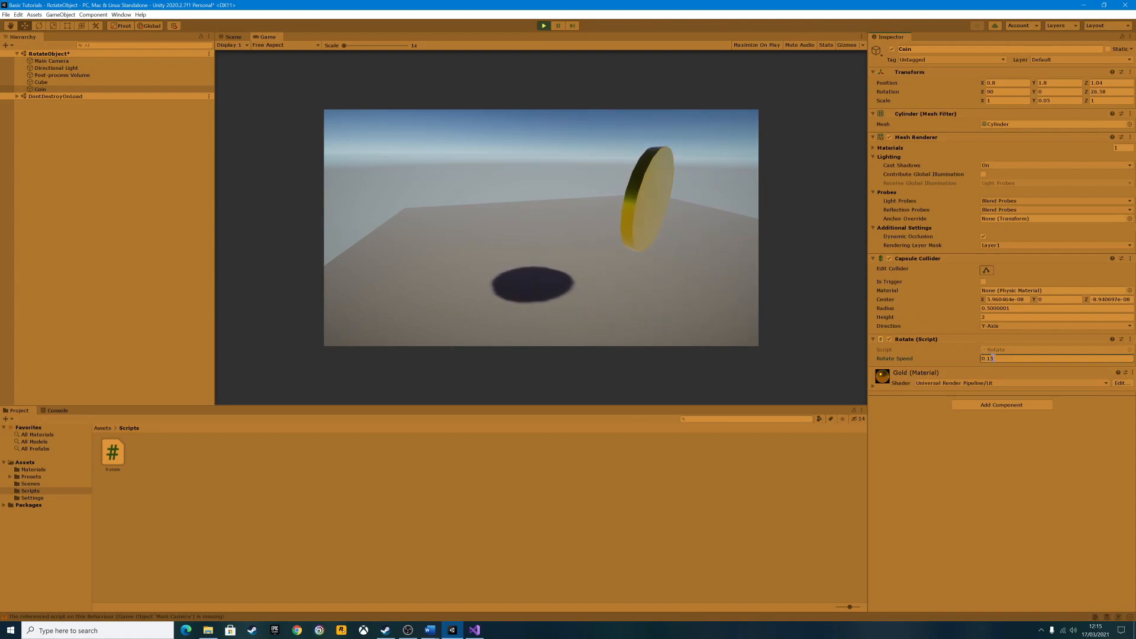
pyautogui.click(994, 358)
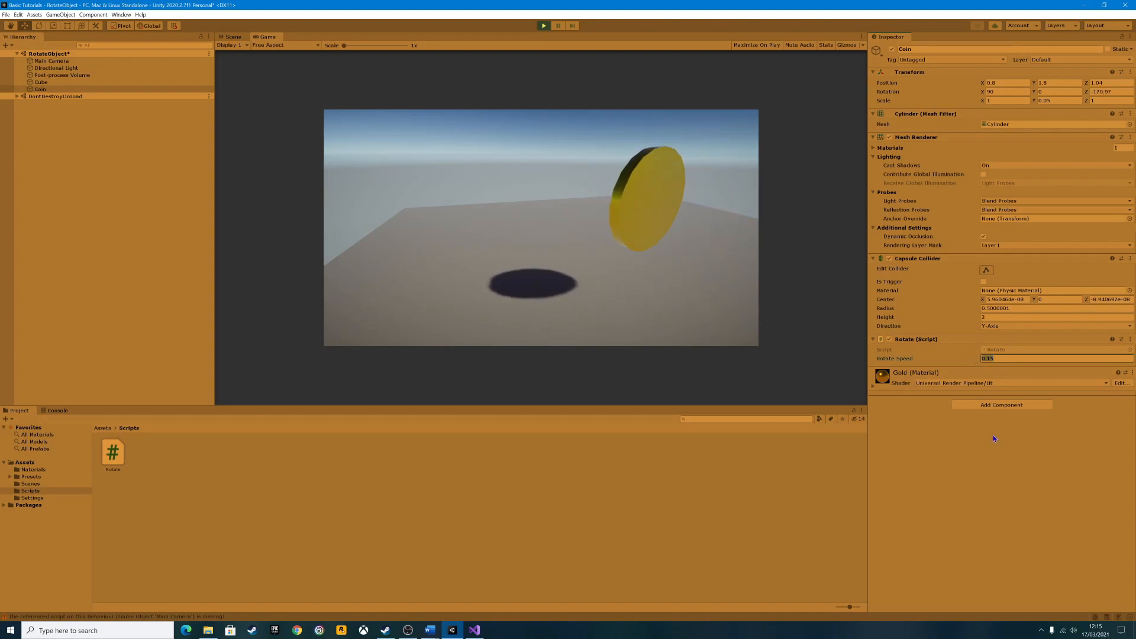
pyautogui.write('1')
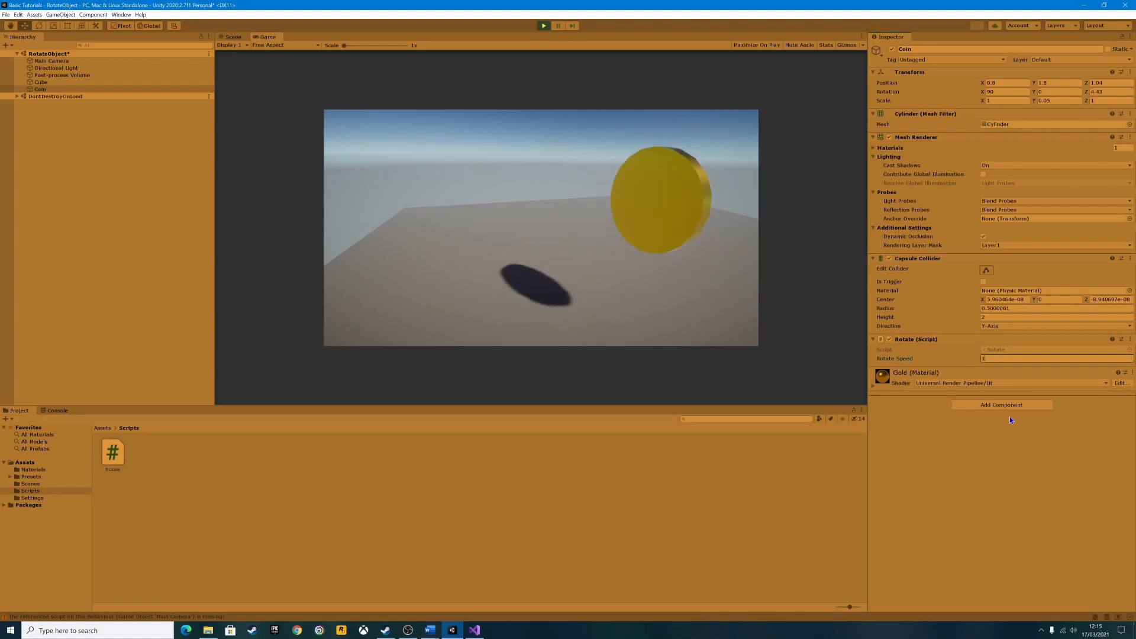